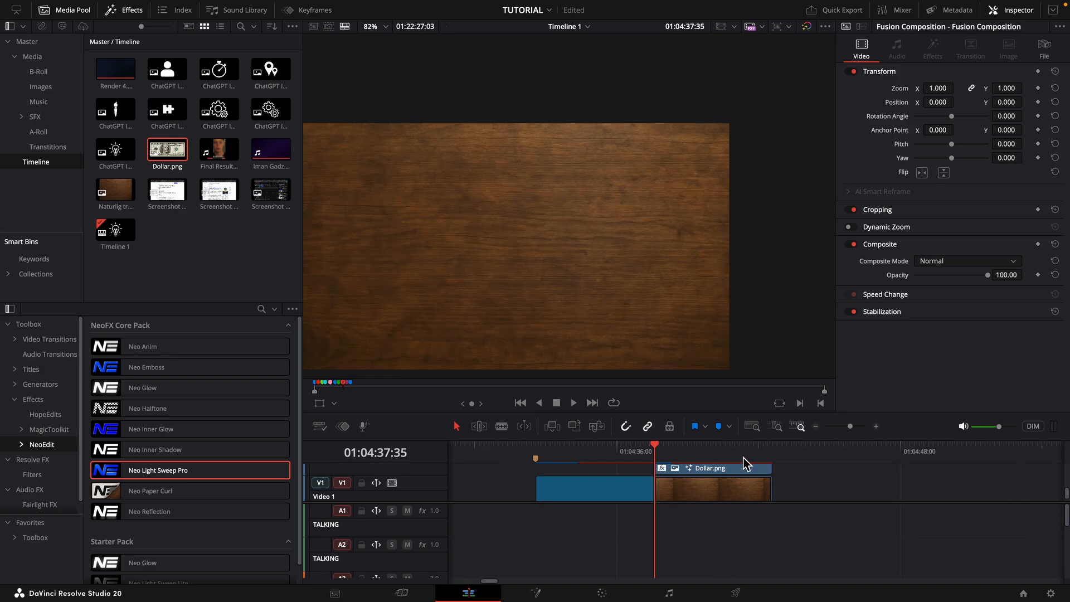
- Play back the existing dollar bill clip with the wood background to preview its paper curl animation
key("space")
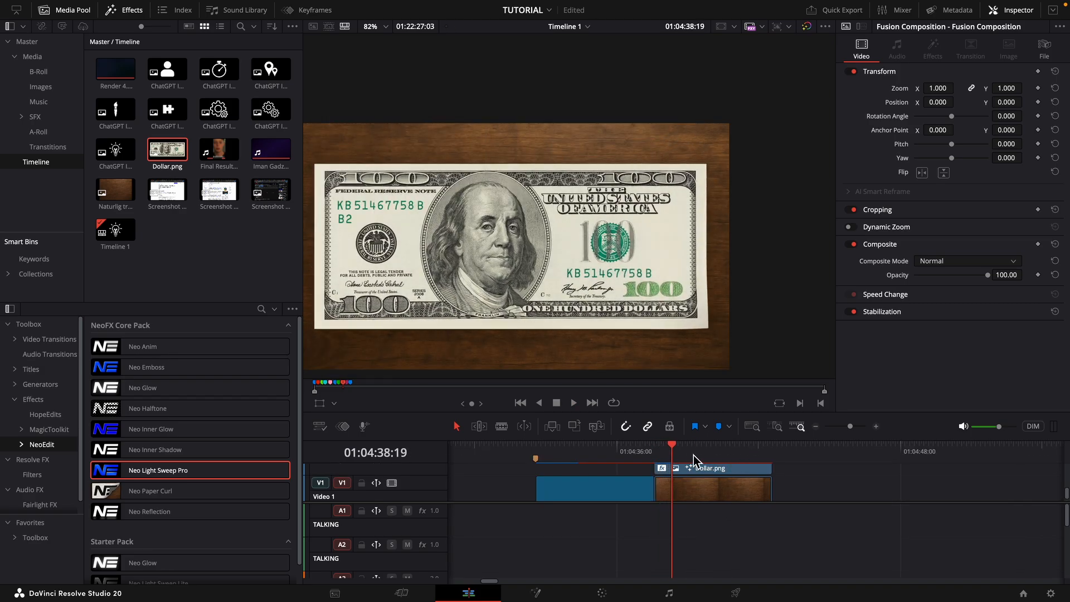
left_click(658, 452)
key("space")
key("space")
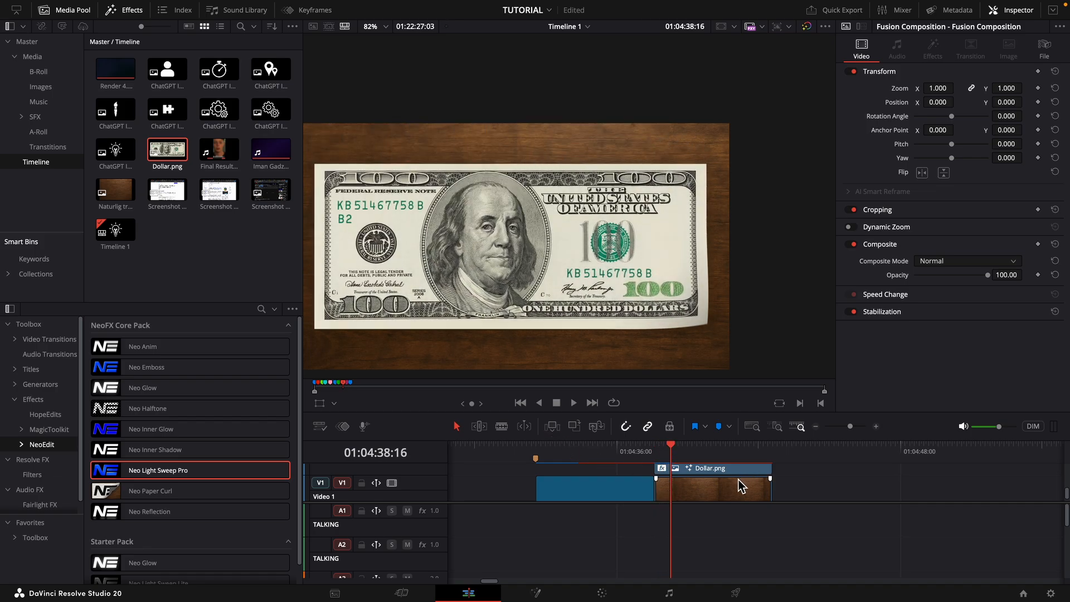
- Add Dollar.png to the timeline directly after the existing dollar clip and apply the Neo Paper Curl effect to it
scroll(847, 506, "right", 5)
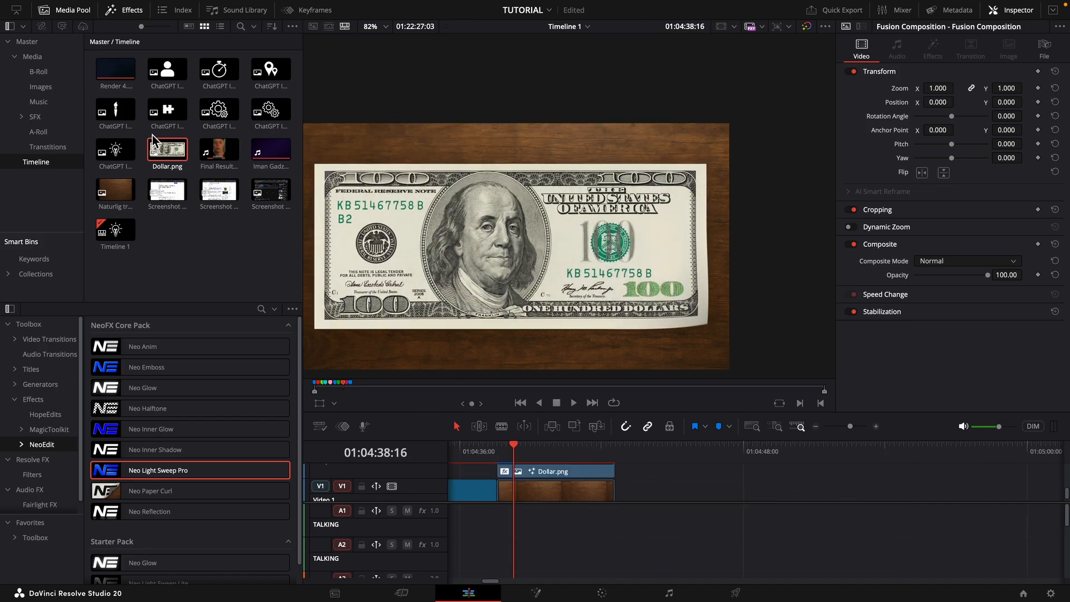
left_click_drag(159, 144, 630, 480)
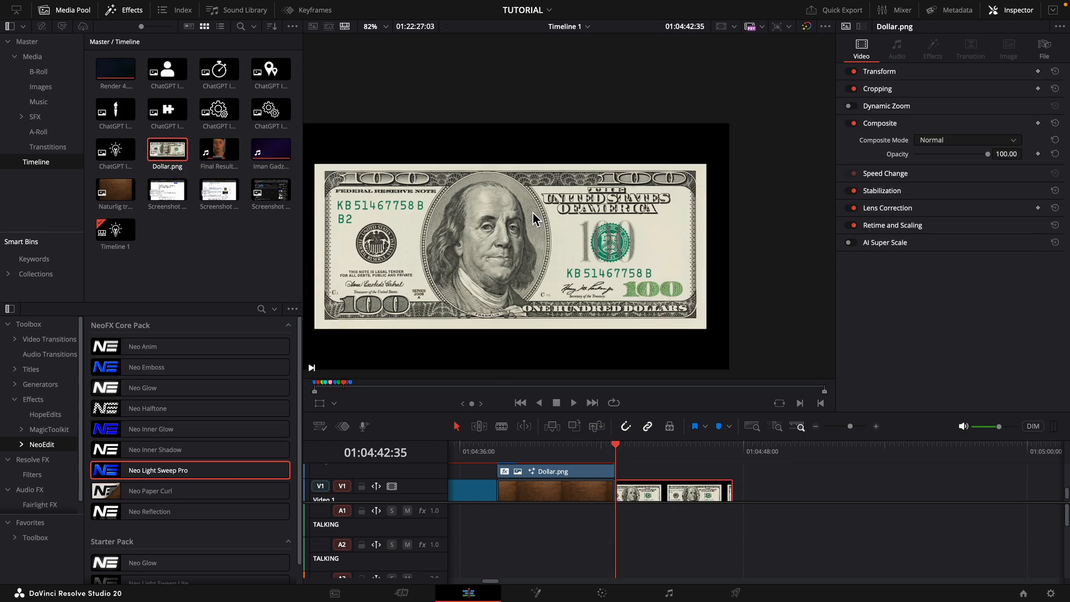
left_click_drag(273, 491, 656, 494)
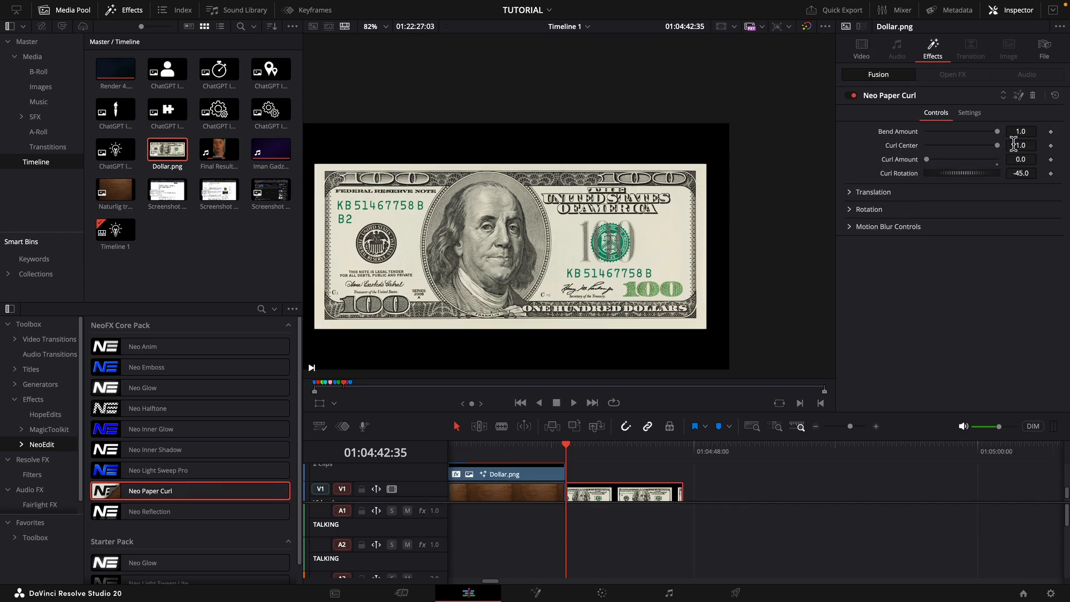
- Keyframe Curl Amount at 1.0 on the new clip's start and 0.0 at 01:04:43:34, and play back the uncurl
left_click_drag(1013, 159, 1051, 160)
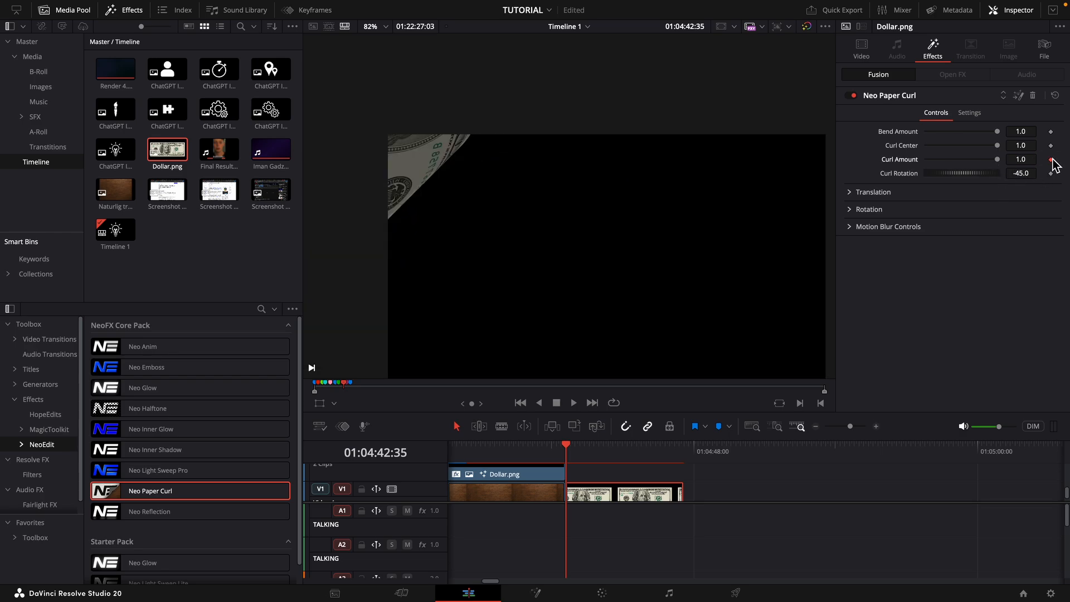
left_click_drag(581, 449, 590, 448)
left_click_drag(1028, 158, 994, 159)
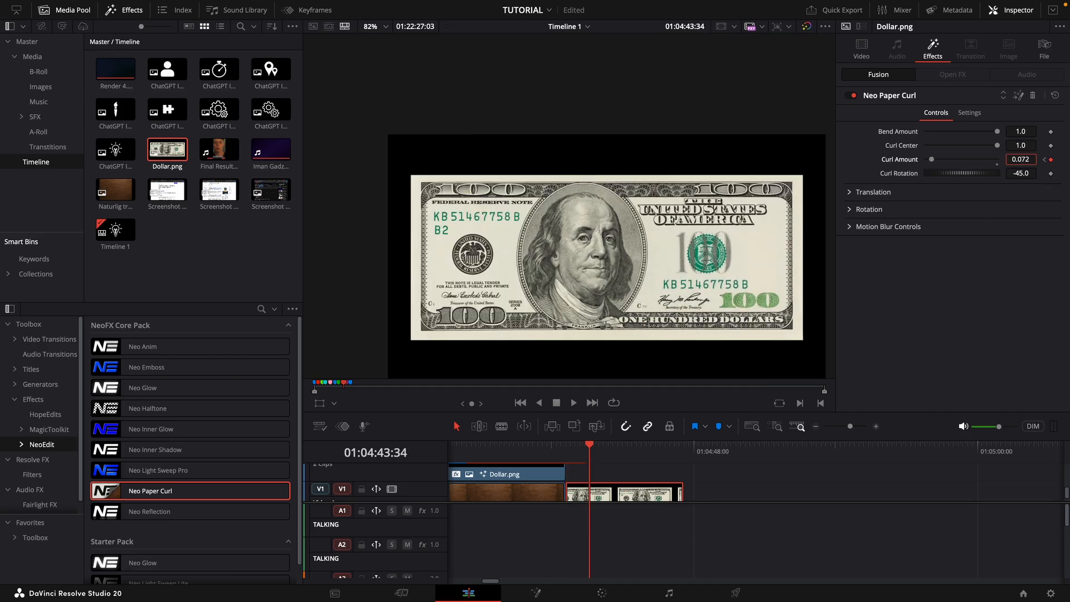
key("space")
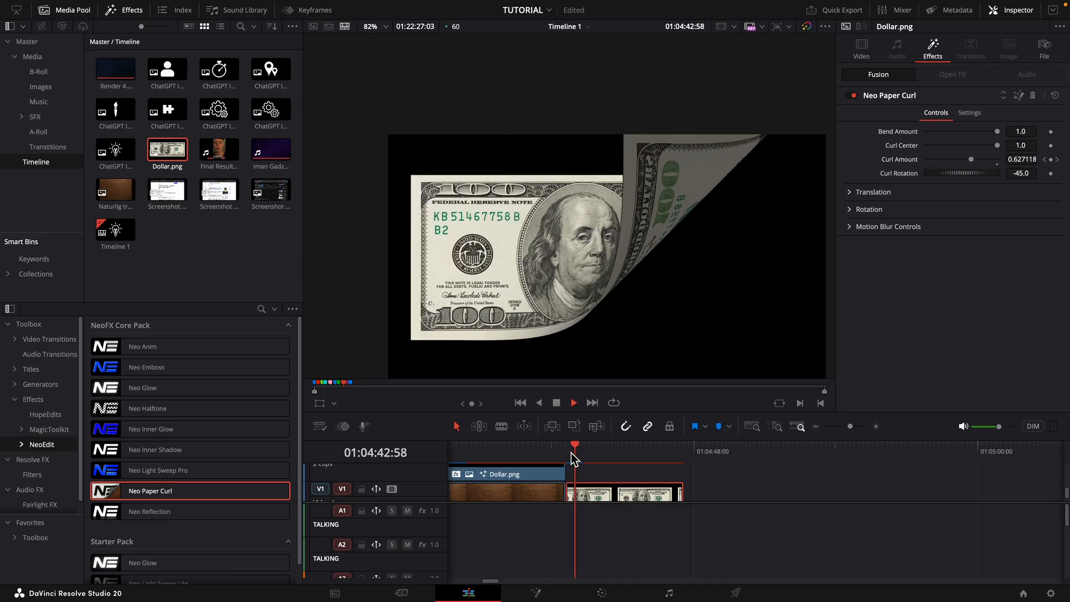
key("space")
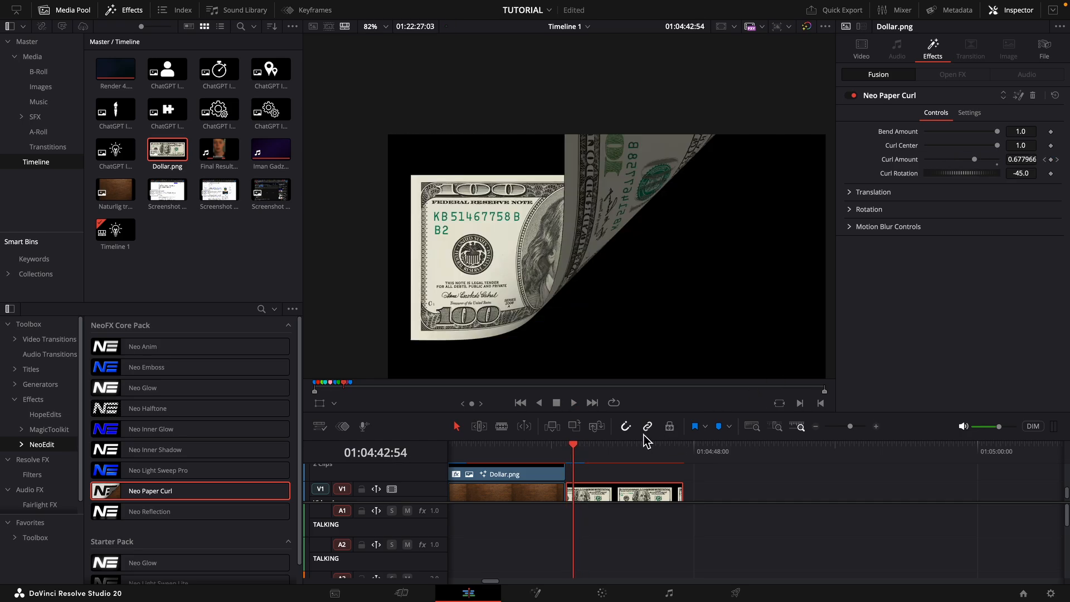
left_click(566, 451)
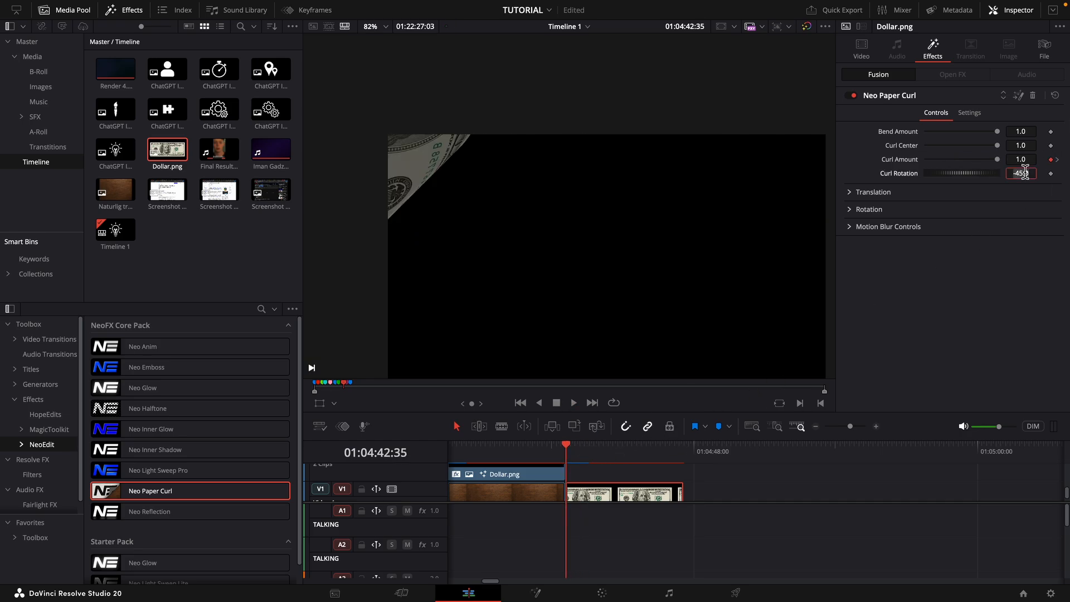
- Set the Curl Rotation to about 119.7 and play the curl from the clip's start
left_click(1021, 208)
left_click_drag(1025, 177, 1063, 177)
key("space")
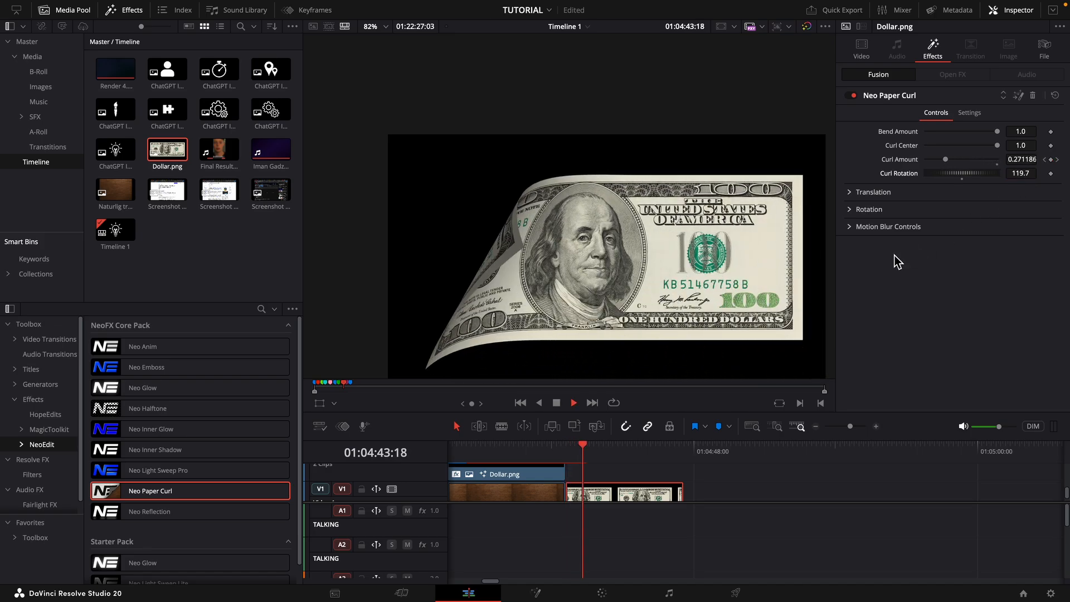
left_click(565, 456)
key("space")
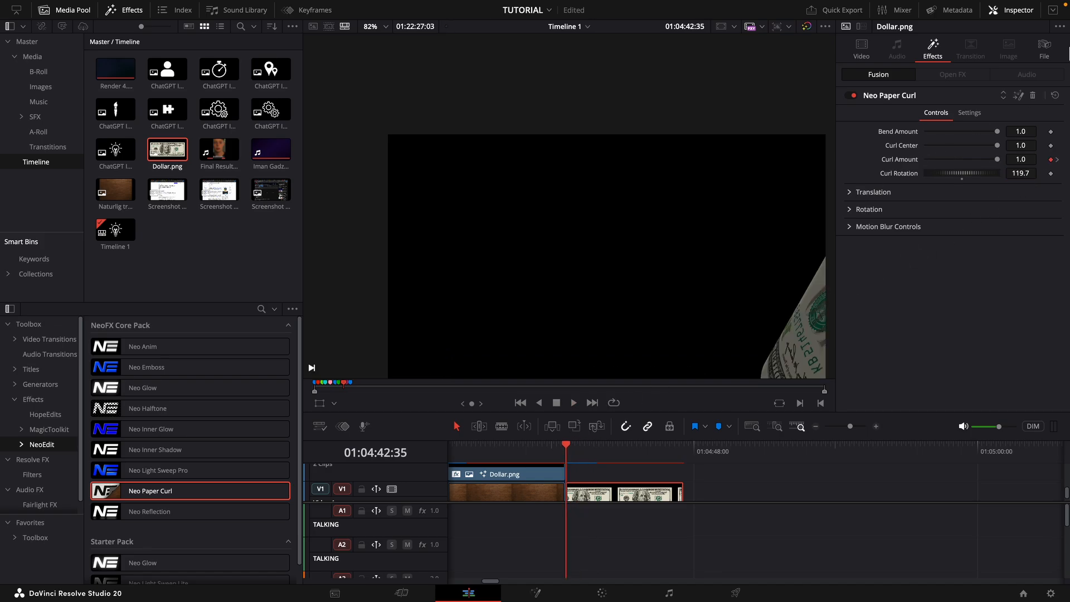
- Set the Bend Amount to 3 and play the curl from the clip's start
type("3")
key("Return")
key("space")
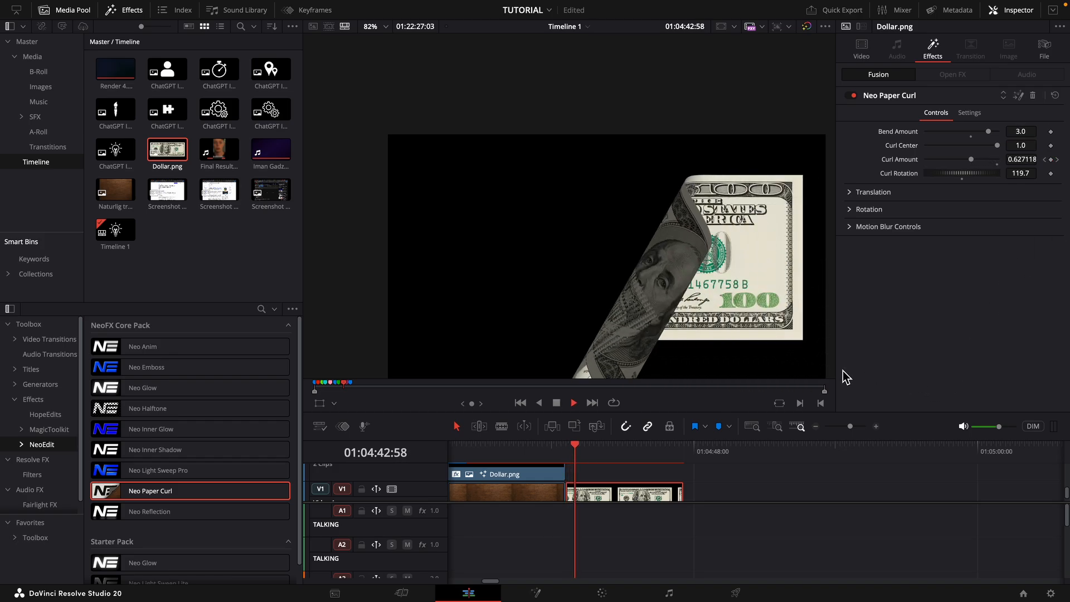
left_click(566, 454)
key("space")
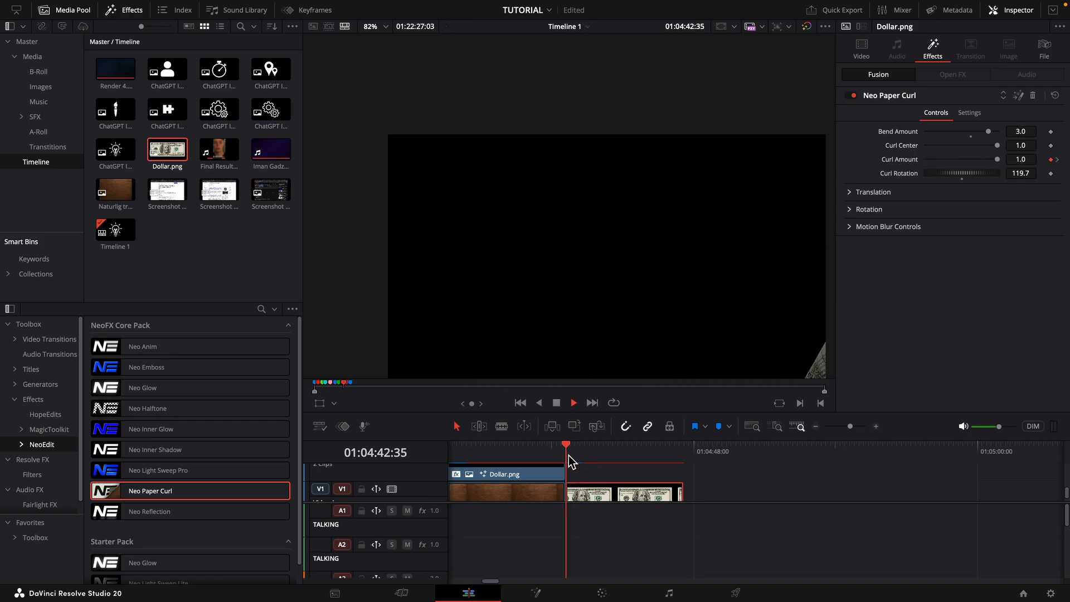
key("space")
key("space")
- Try lower Bend Amount values, reset it to its default of 1.0 and replay the curl
left_click_drag(1021, 132, 981, 132)
key("space")
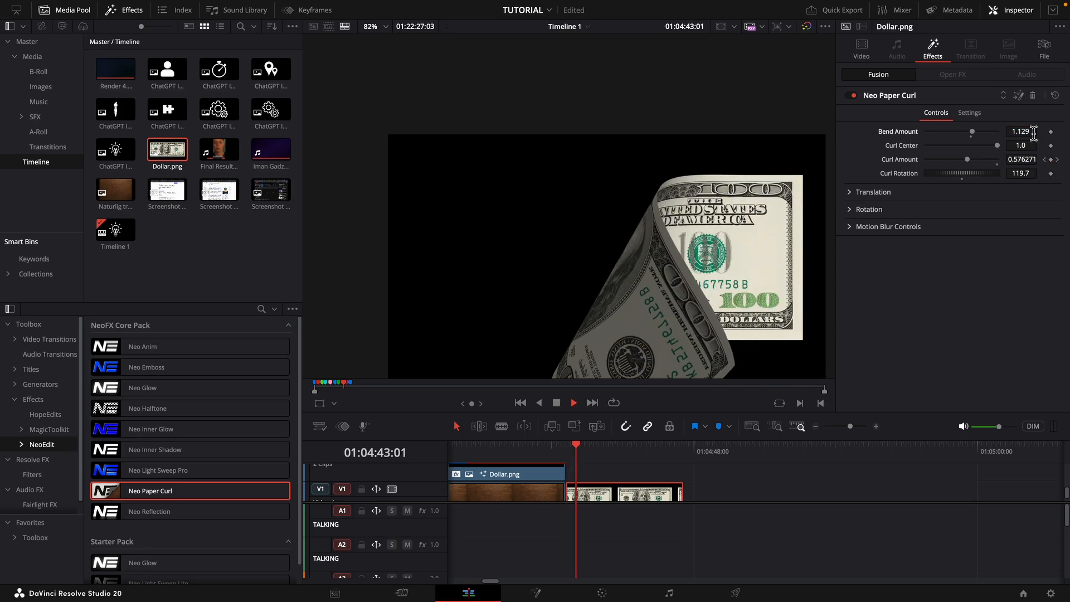
left_click(572, 451)
mouse_move(1027, 131)
left_mouse_down()
mouse_move(1068, 131)
mouse_move(999, 132)
mouse_move(1009, 141)
left_mouse_up()
double_click(972, 133)
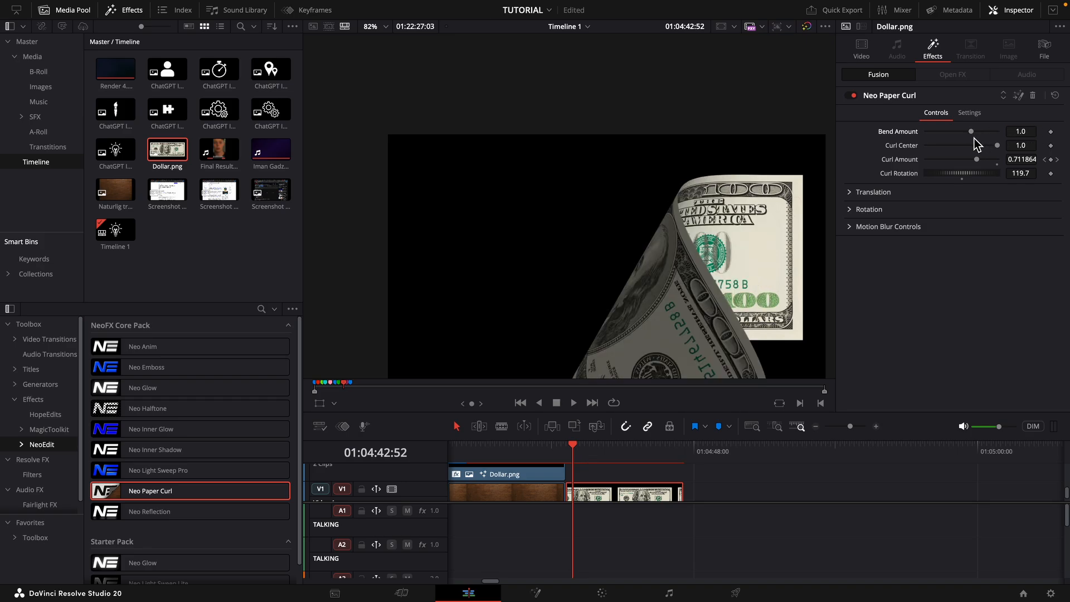
key("Up")
key("space")
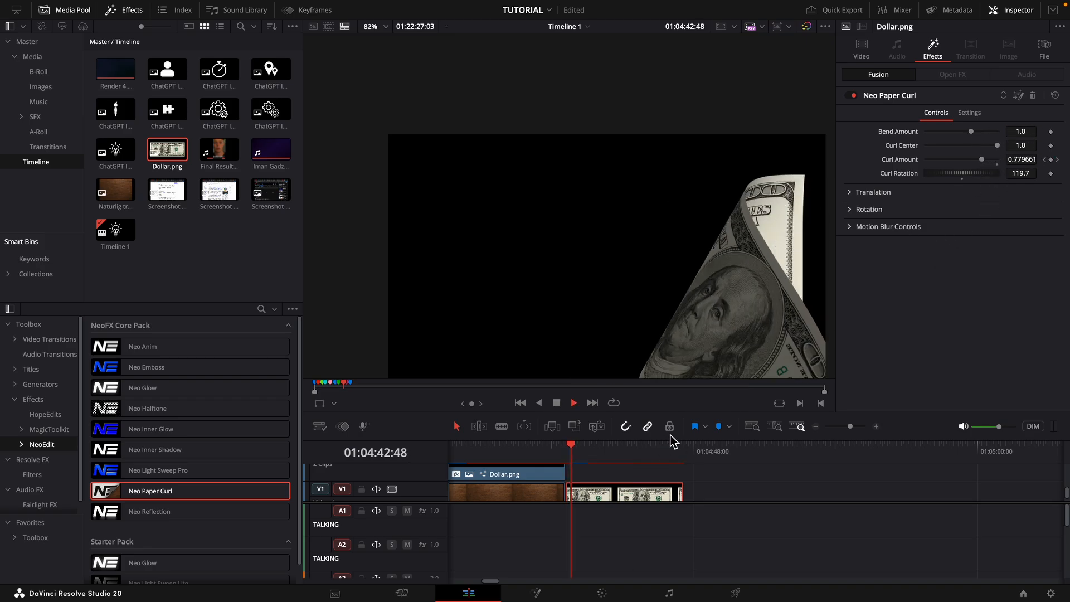
key("space")
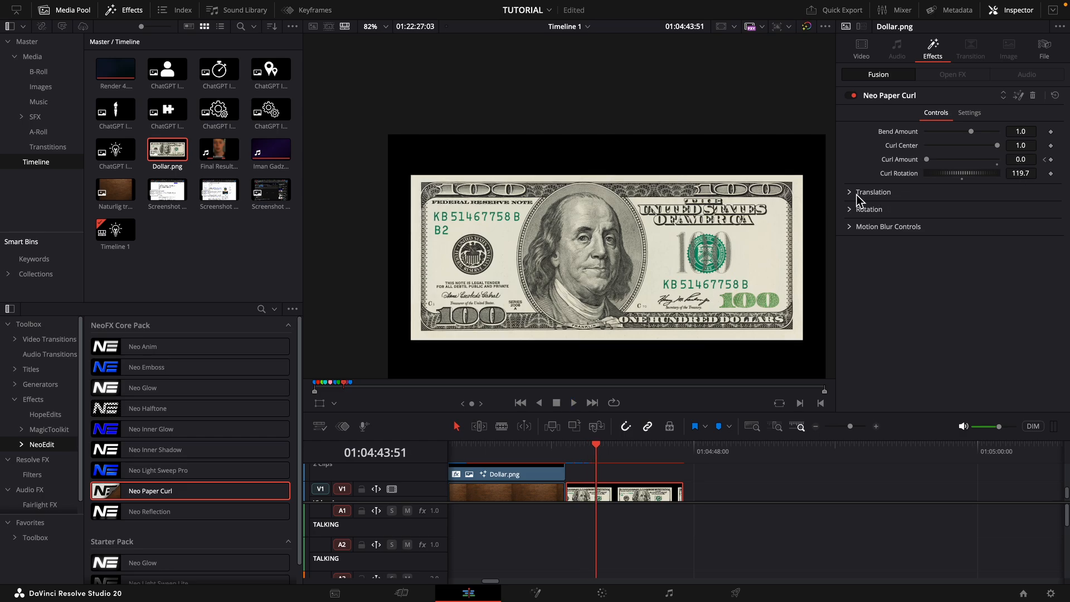
- Try out the paper curl's Translation and Rotation values on the bill and undo the changes
left_click(857, 194)
left_click_drag(1030, 234, 1022, 207)
key("super+z")
key("super+z")
left_click(859, 254)
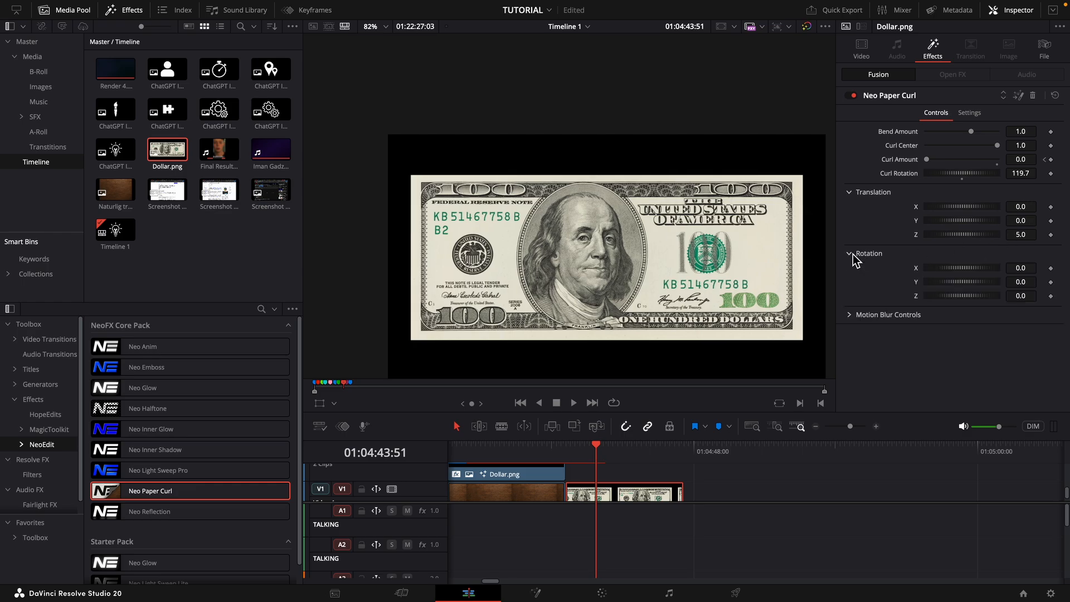
left_click_drag(1022, 269, 997, 295)
key("super+z")
- Look over the Motion Blur Controls and the effect's Settings, and replay the curl from the clip's start
left_click(849, 315)
left_click(850, 317)
left_click(965, 114)
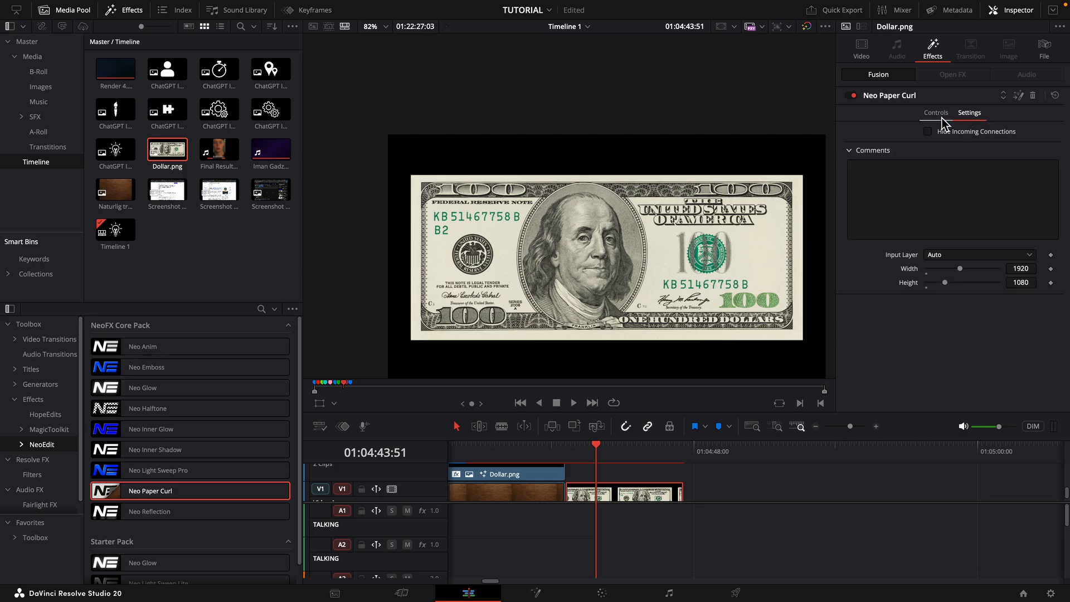
left_click(941, 118)
key("Up")
key("space")
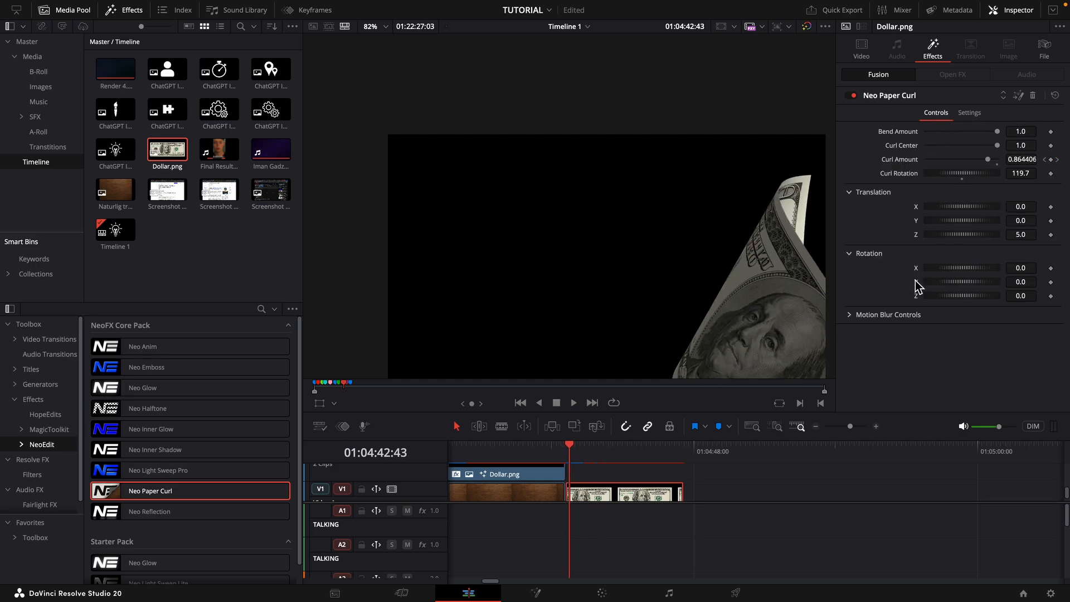
key("space")
- Set the Curl Rotation to -45
left_click(1027, 174)
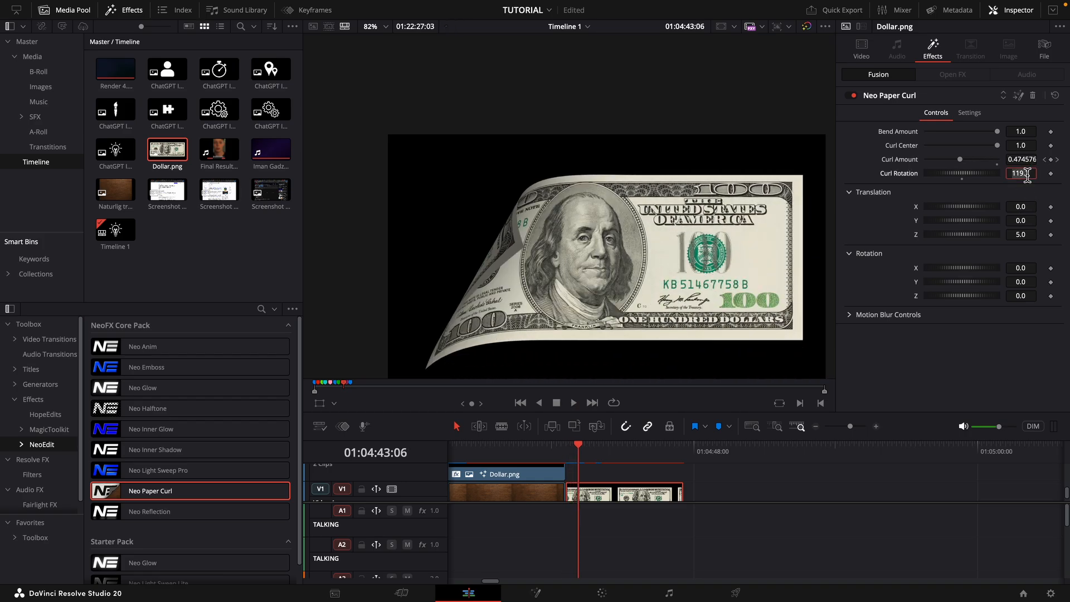
type("-45")
key("Return")
- Keyframe Translation X at about 0.38 on the clip's start and 0.0 at 01:04:42:42 to hide the leftover corner, and play it back
key("Up")
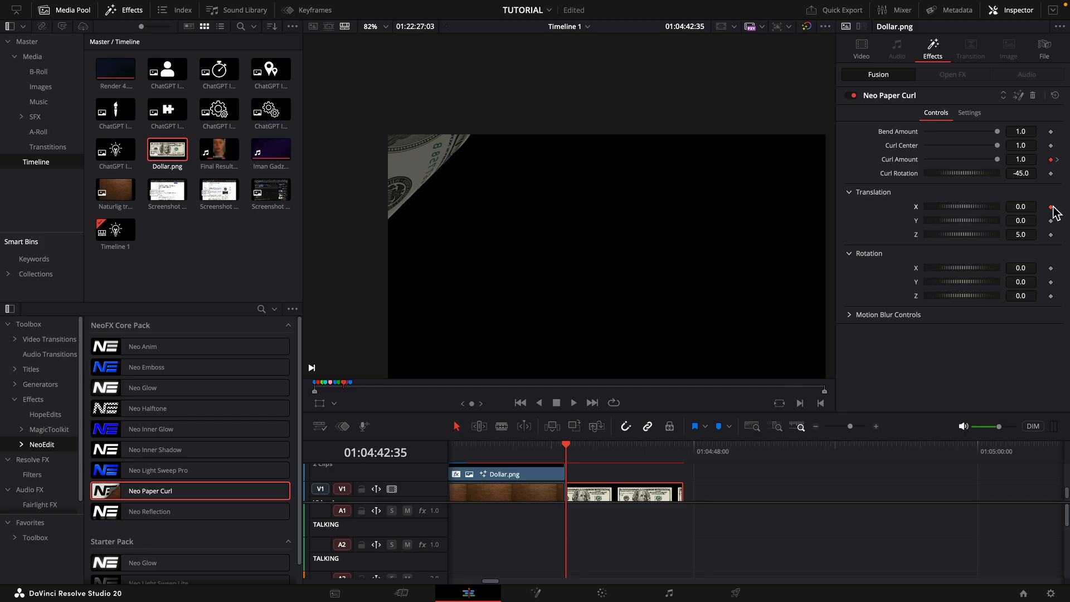
key("Right")
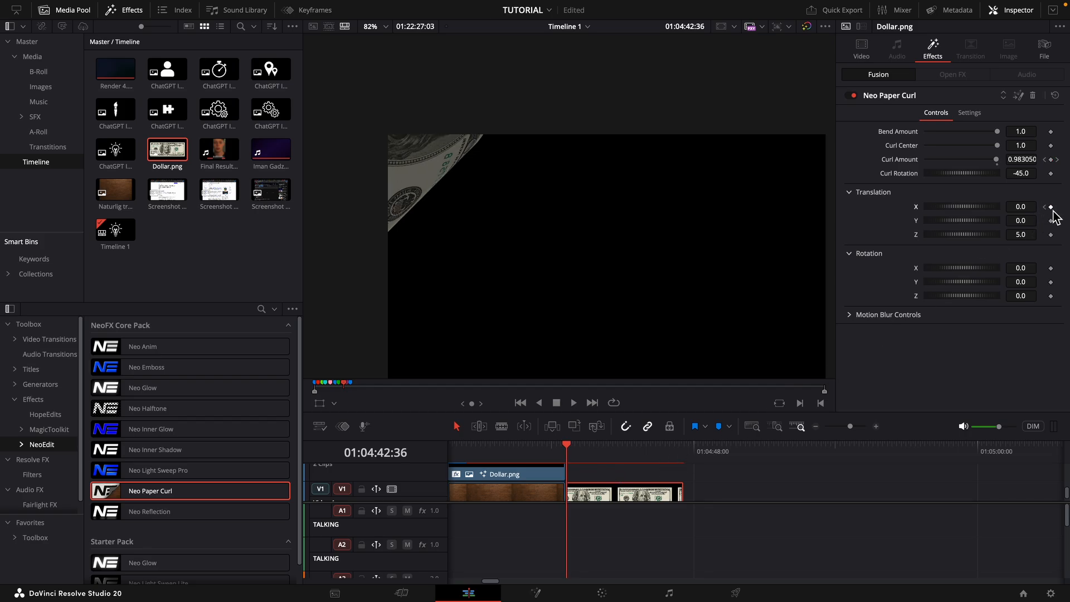
key("Right")
key("Right")
key("Right")
key("Right")
key("Right")
key("Right")
key("Right")
key("Right")
key("Right")
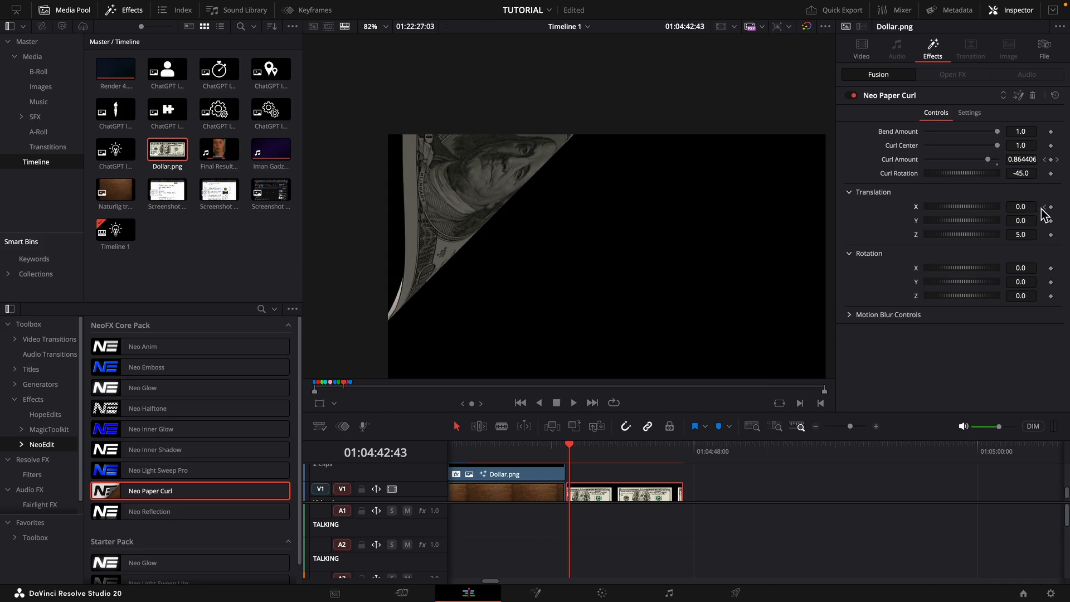
key("Left")
key("Left")
key("Left")
key("Left")
key("Left")
key("Left")
key("Left")
key("Left")
key("Left")
key("Left")
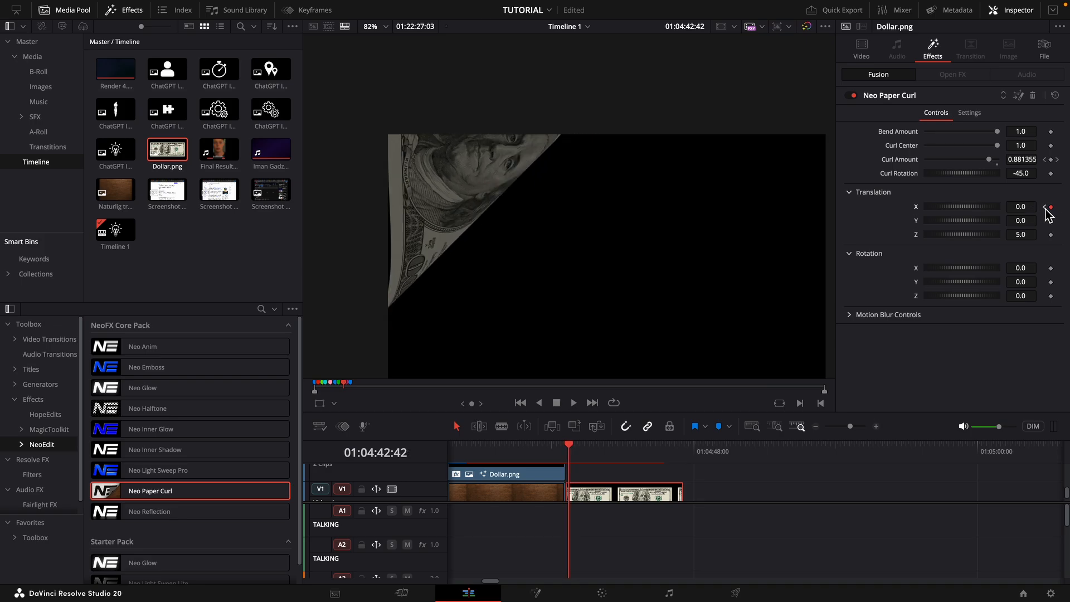
left_click_drag(1021, 207, 1042, 207)
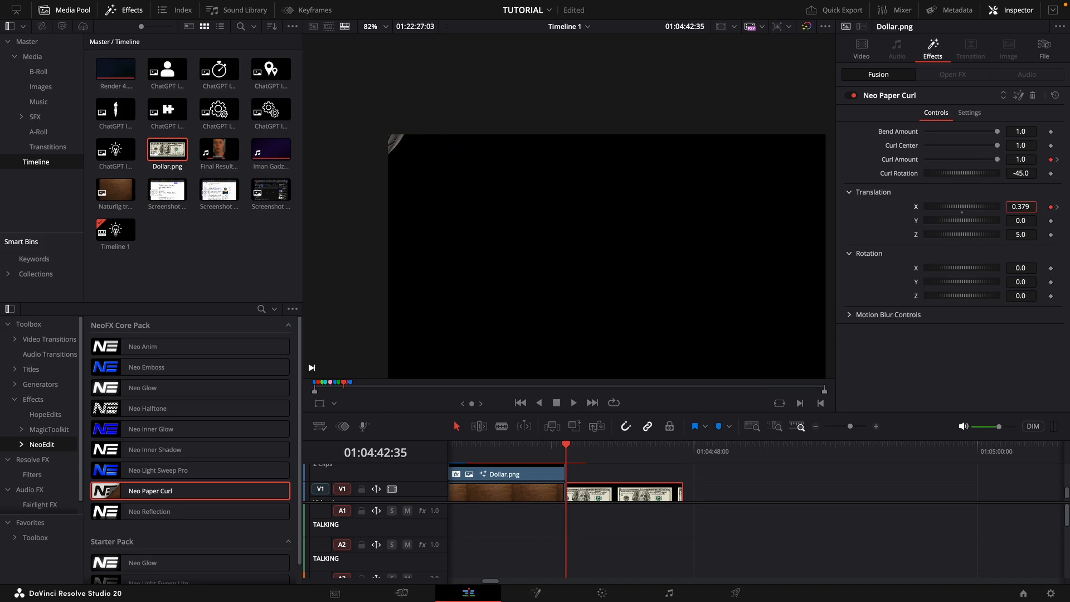
key("space")
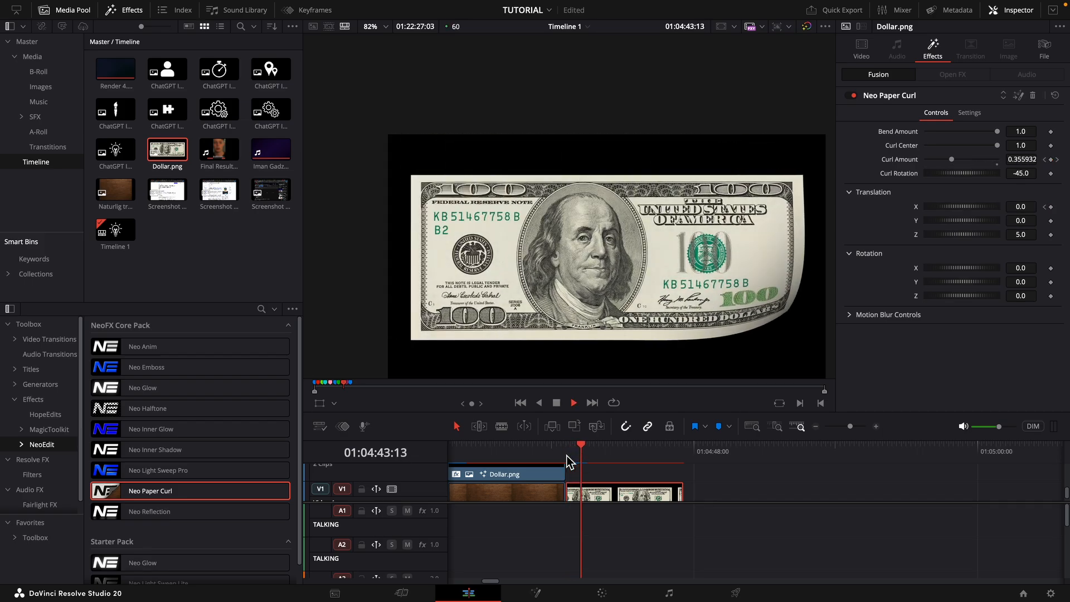
- Play back the To-Do List composition from the Paper Curl marker at 01:04:32:35
scroll(600, 456, "left", 3)
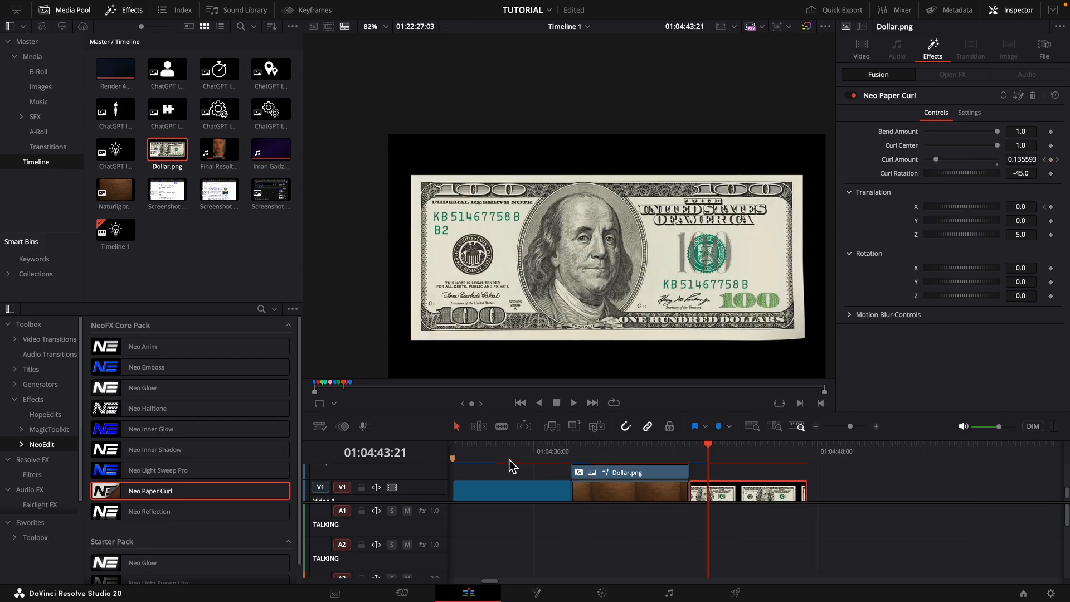
left_click_drag(493, 458, 480, 458)
left_click(565, 459)
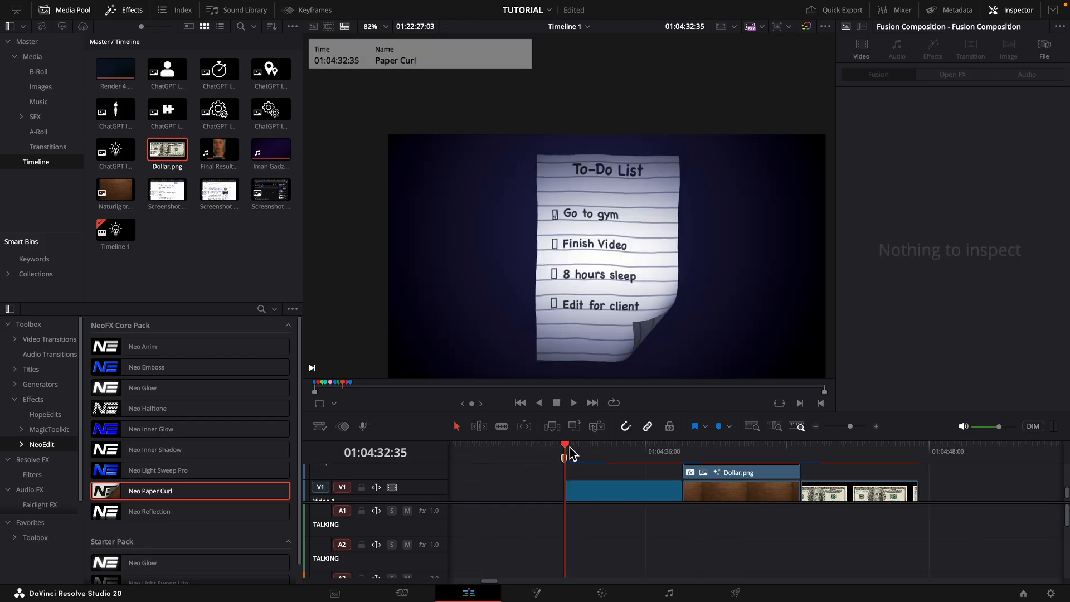
key("space")
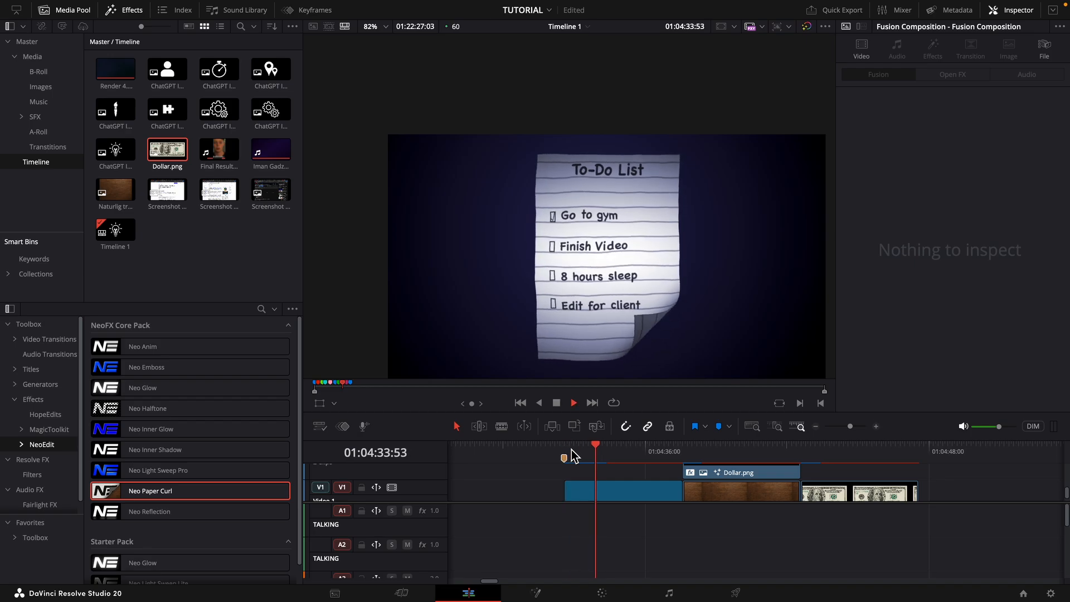
- Open the To-Do List composition in Fusion, display NeoPaperCurl, and examine the StopMotion1 and Group1 nodes and the list up close
left_click(551, 592)
scroll(382, 532, "left", 6)
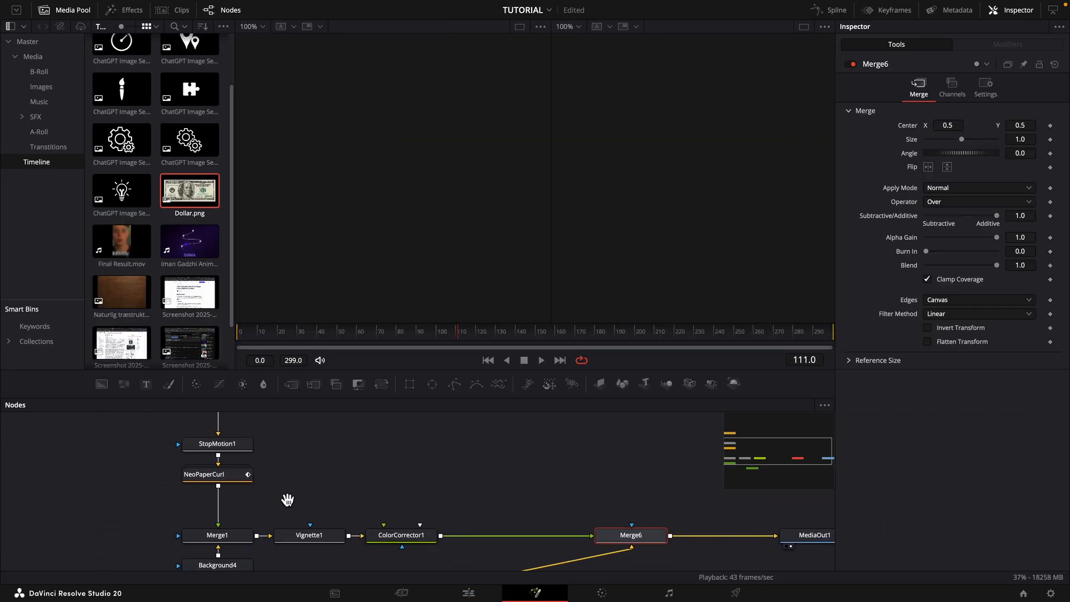
scroll(287, 500, "up", 2)
left_click(257, 512)
left_click(257, 446)
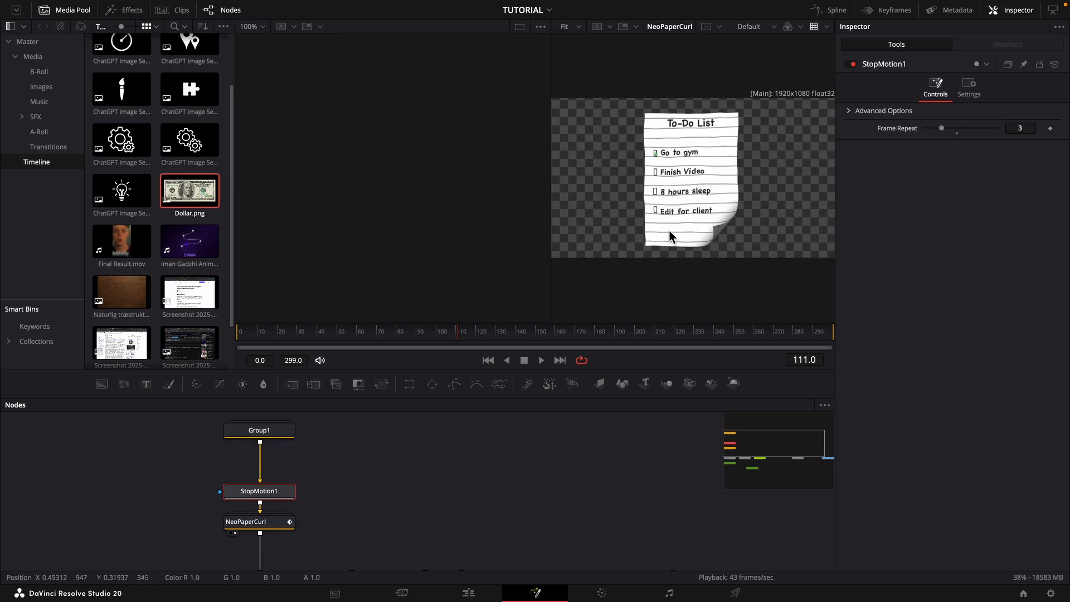
left_click(265, 438)
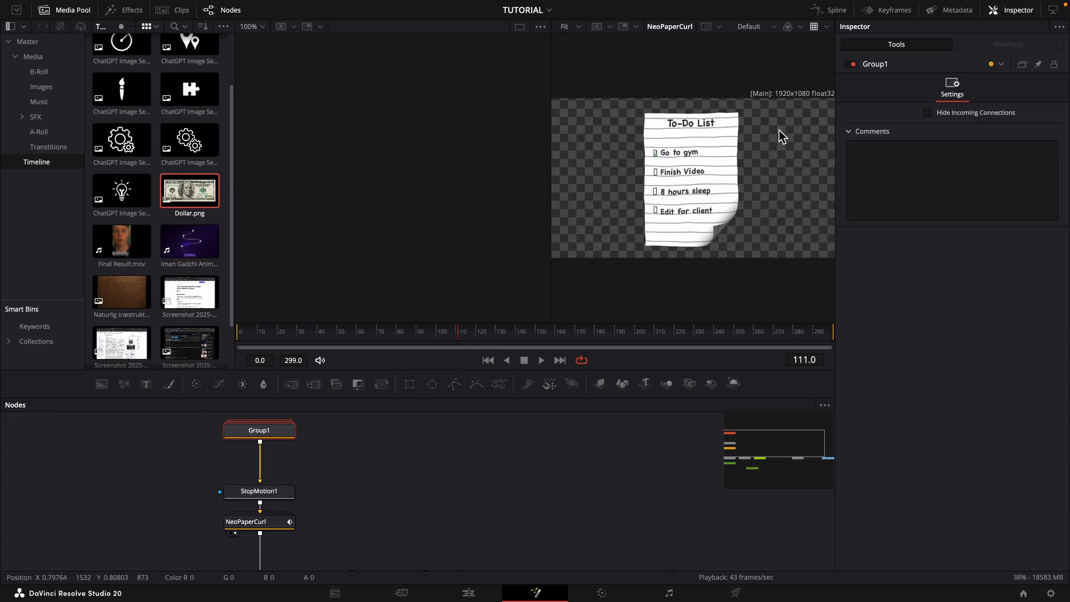
scroll(689, 144, "up", 5)
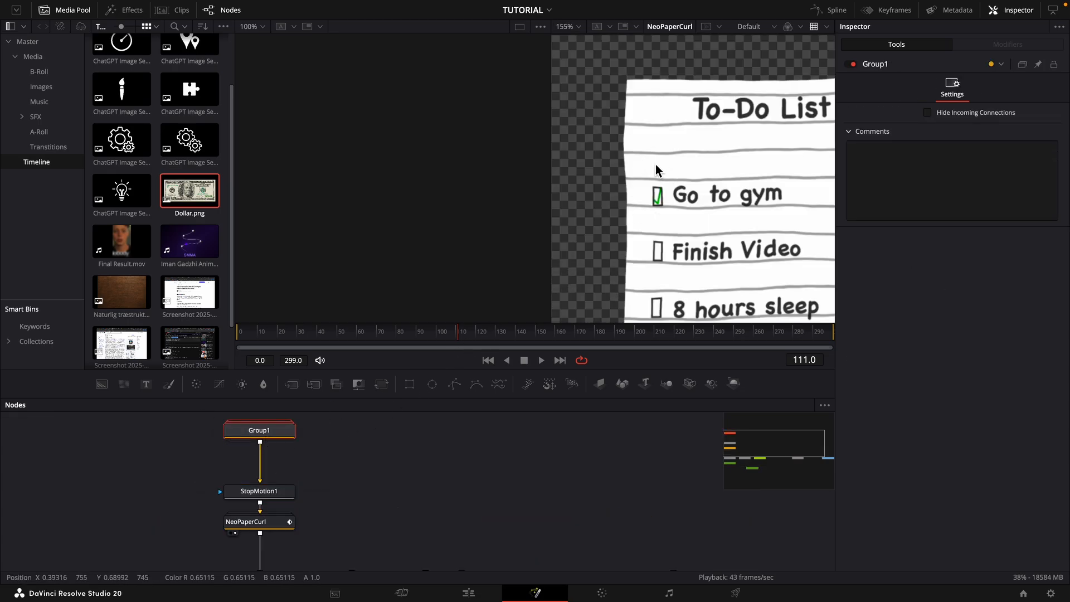
- Display the StopMotion1 node in the viewer and play back the paper's stepped motion
scroll(651, 182, "down", 4)
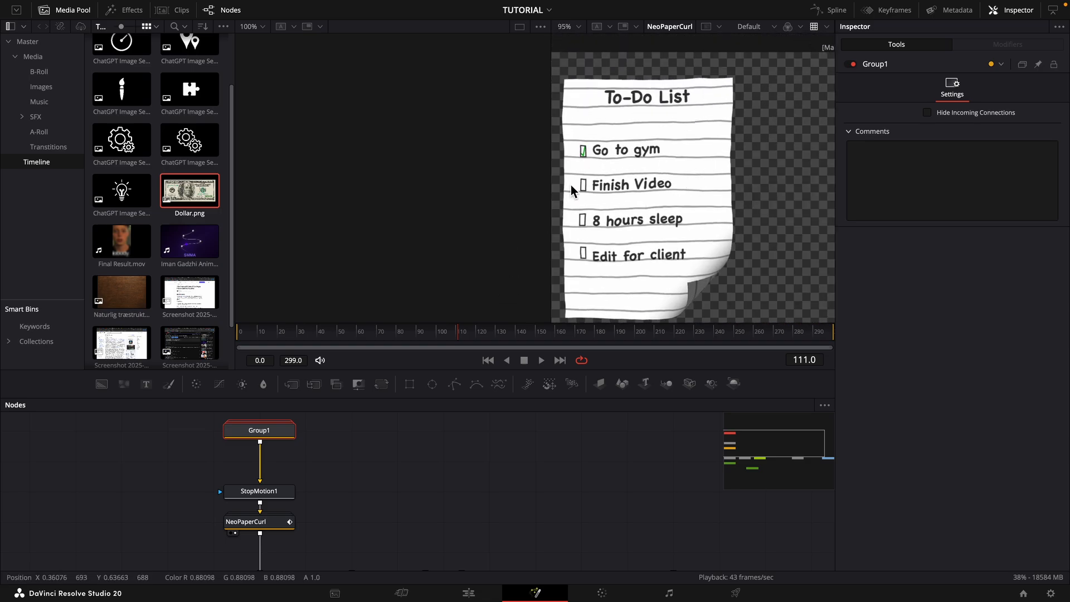
left_click(273, 492)
key("1")
key("space")
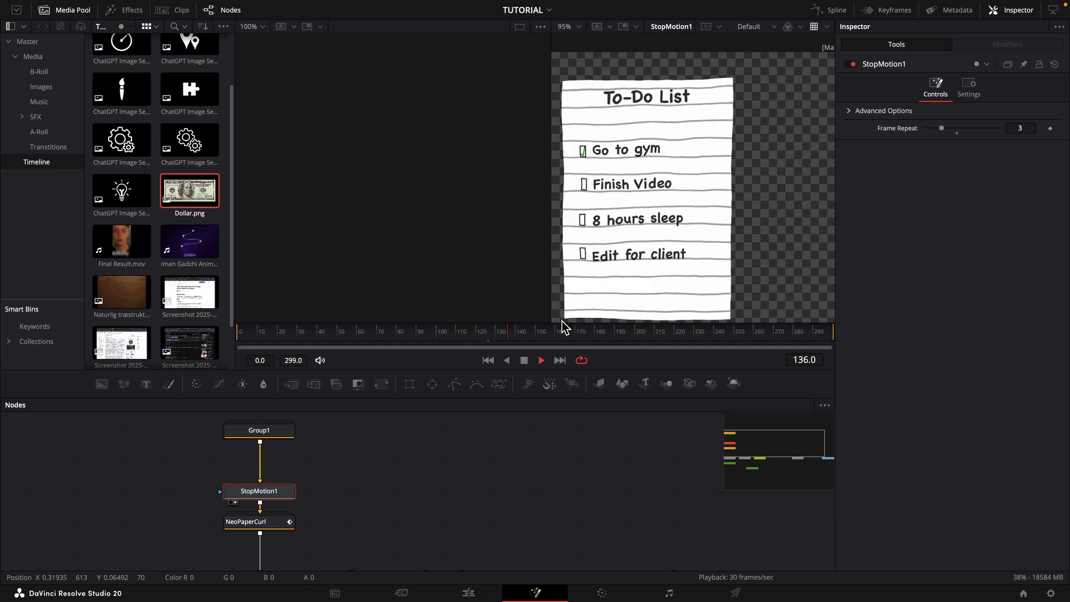
key("space")
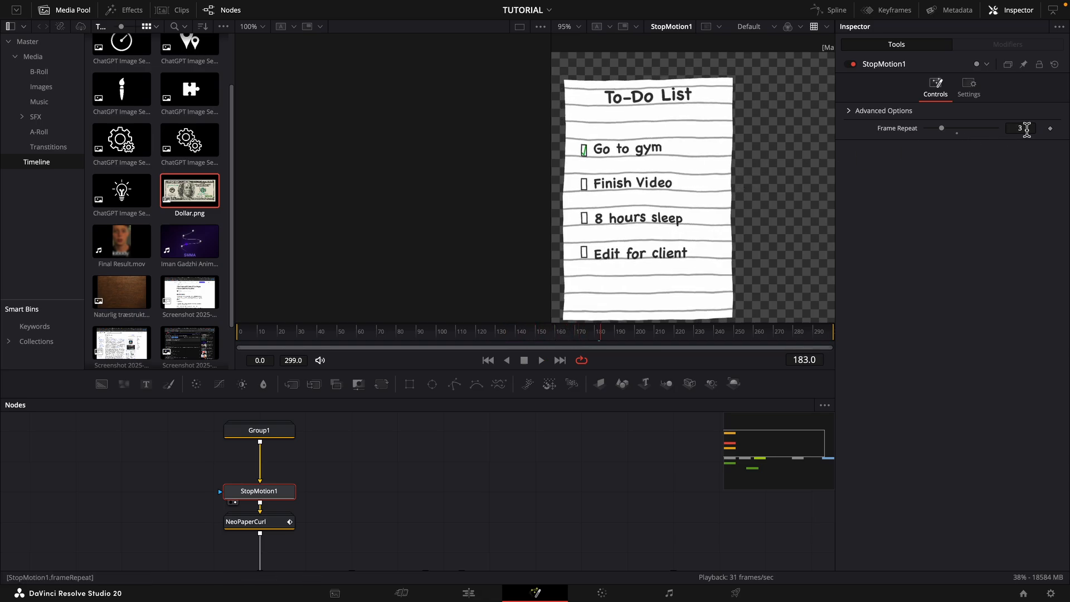
- Try a Frame Repeat of 1 on StopMotion1, compare the playback, and undo the change
left_click_drag(1027, 128, 1004, 128)
key("space")
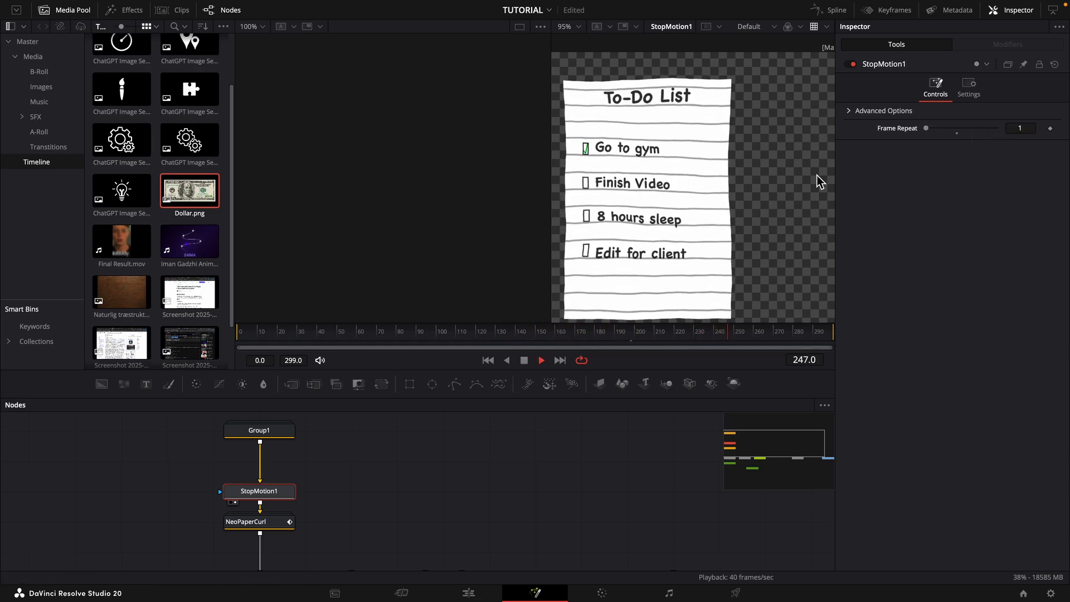
key("space")
key("super+z")
key("space")
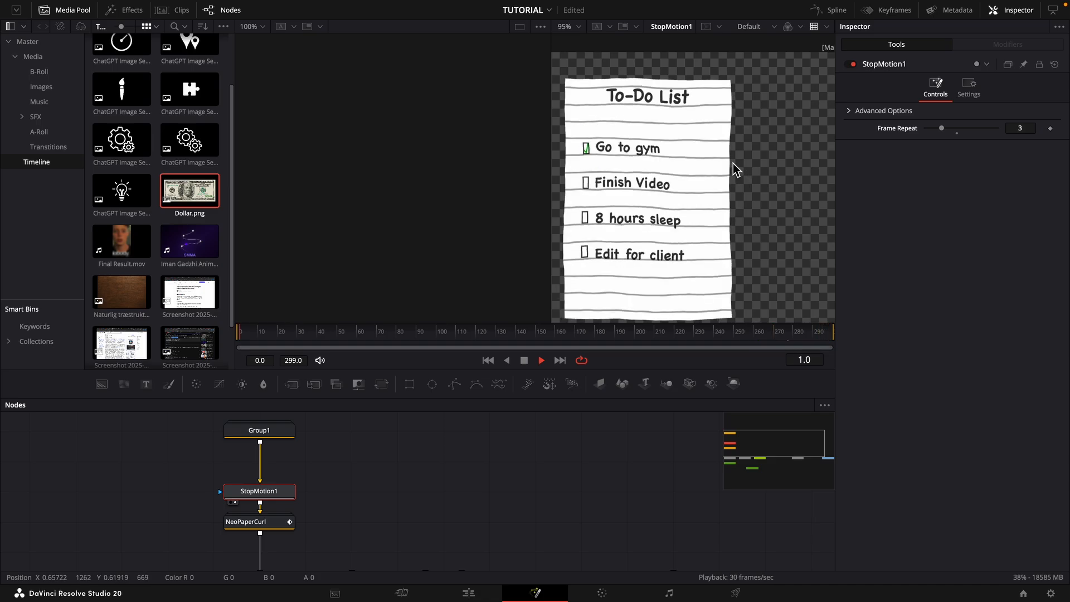
key("space")
- Delete the existing NeoPaperCurl node and add a fresh Neo Paper Curl after StopMotion1
left_click(259, 521)
scroll(412, 465, "down", 2)
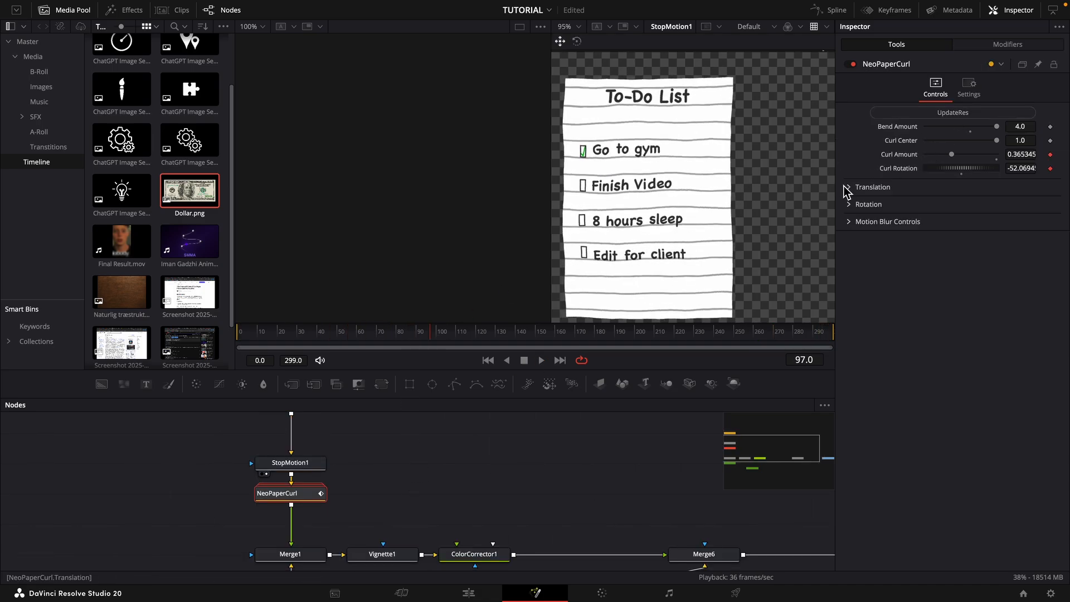
key("Delete")
left_click(305, 473)
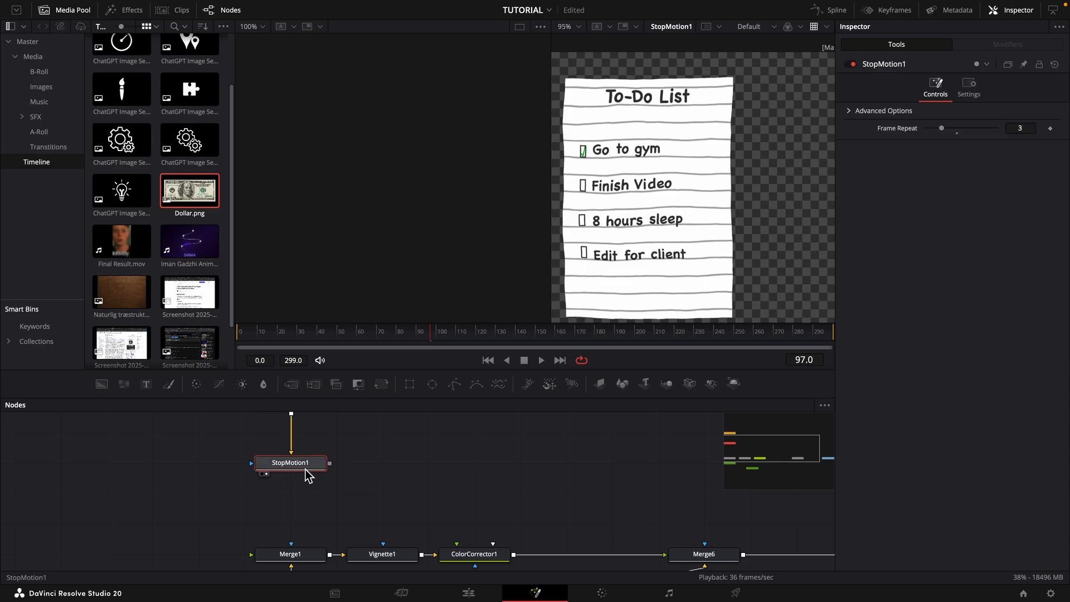
key("shift+space")
type("innerpap")
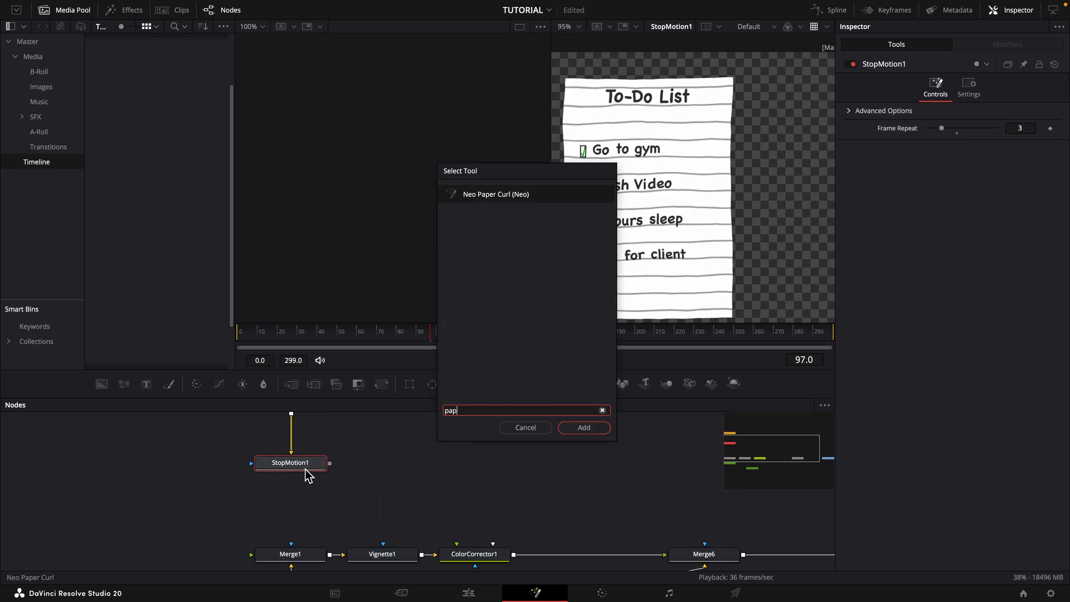
key("Return")
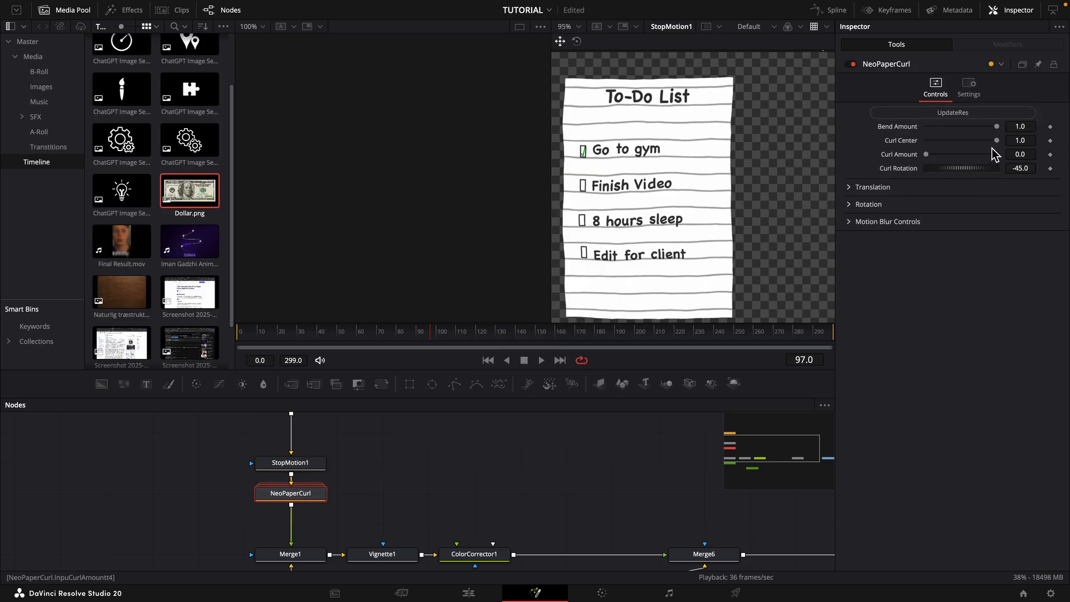
- Check the NeoPaperCurl node's width and height settings, and update its resolution
left_click(969, 87)
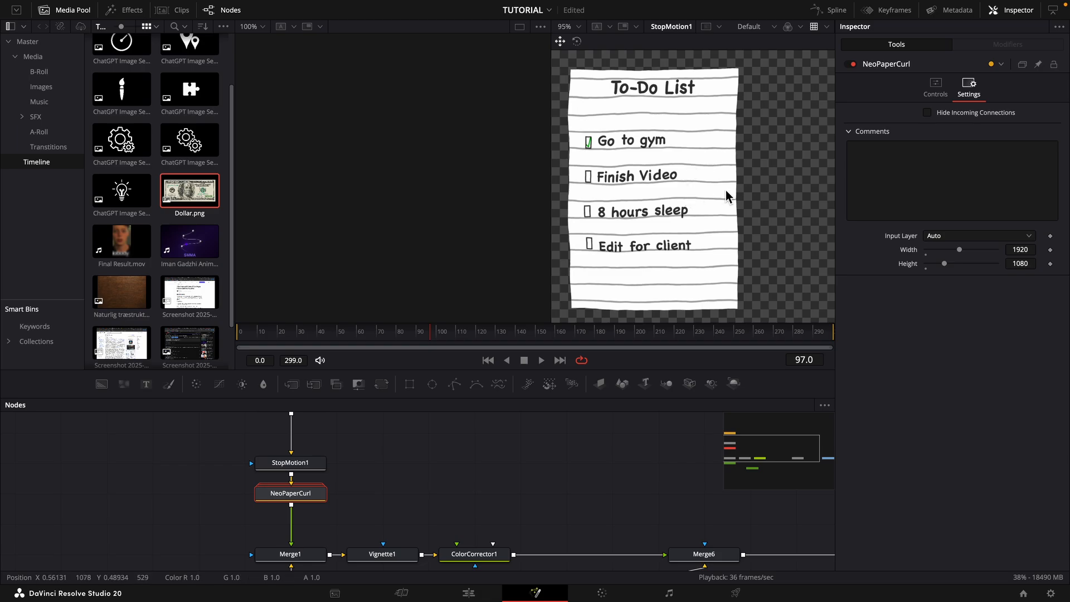
left_click(936, 88)
left_click(974, 116)
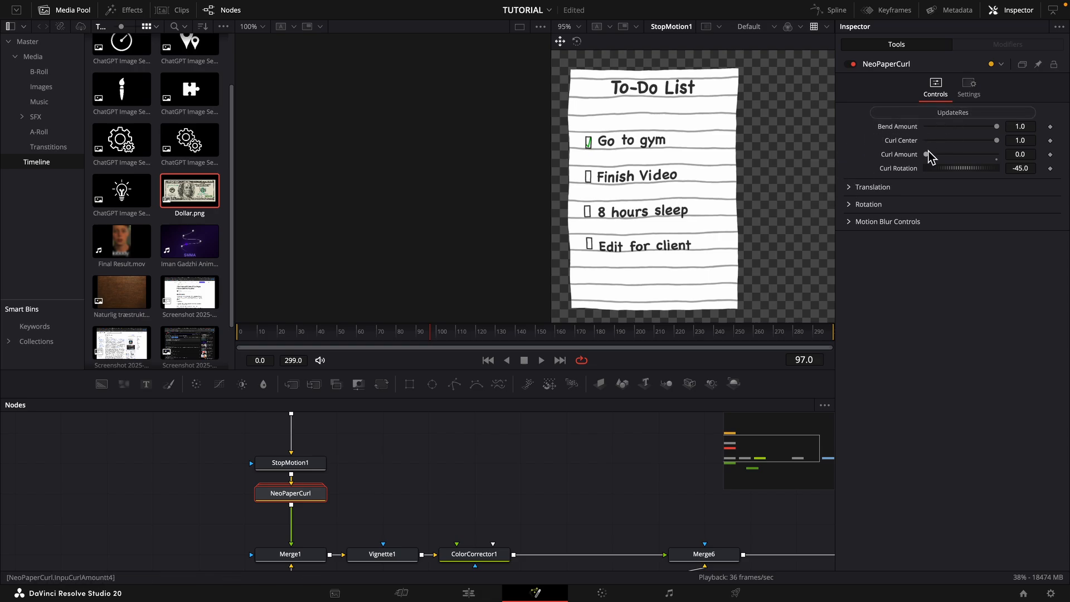
- Modify NeoPaperCurl's Curl Amount with a Shake modifier
right_click(899, 159)
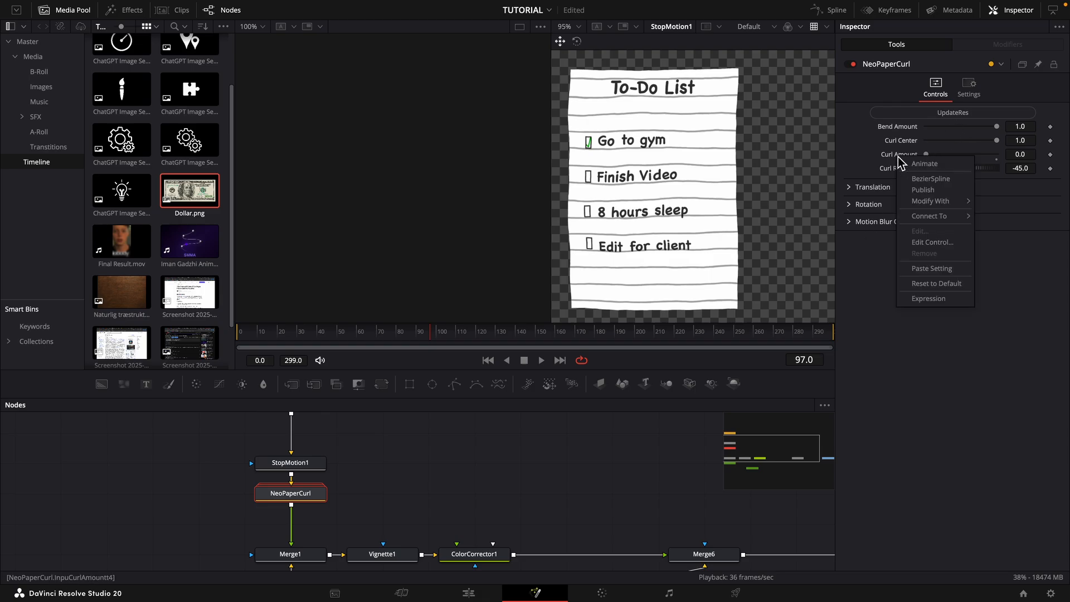
mouse_move(946, 206)
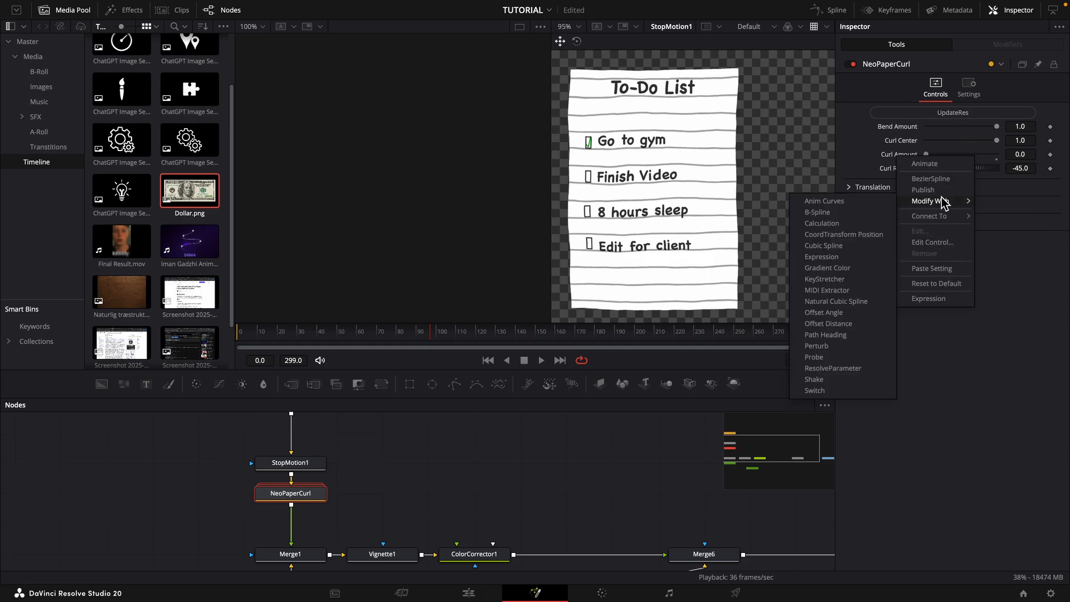
left_click(843, 385)
- Display the NeoPaperCurl node in the viewer and play back the shaking curl
left_click(337, 340)
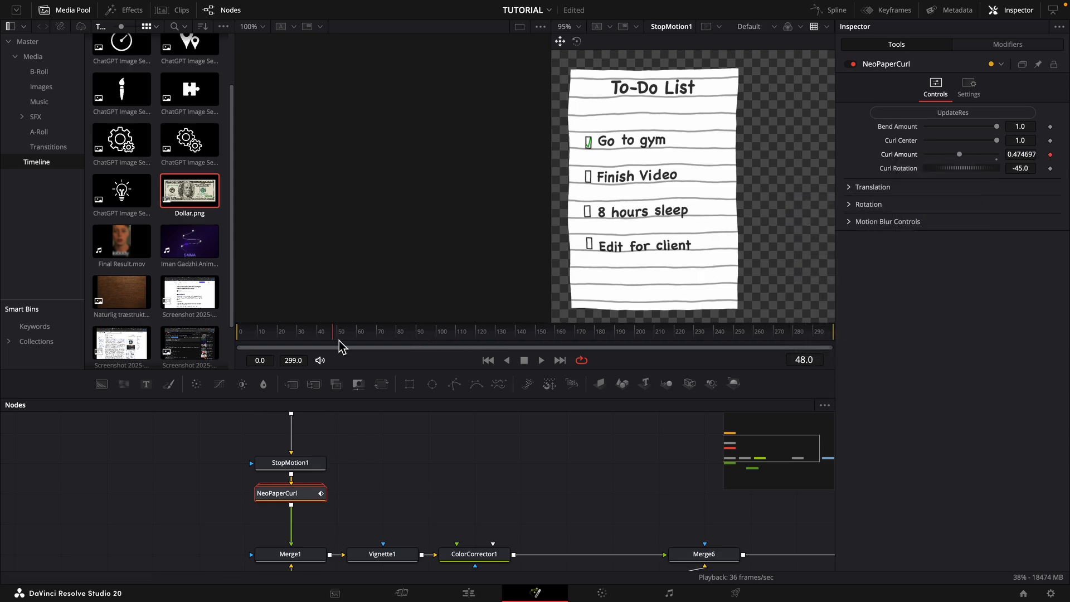
key("2")
key("space")
left_click(254, 337)
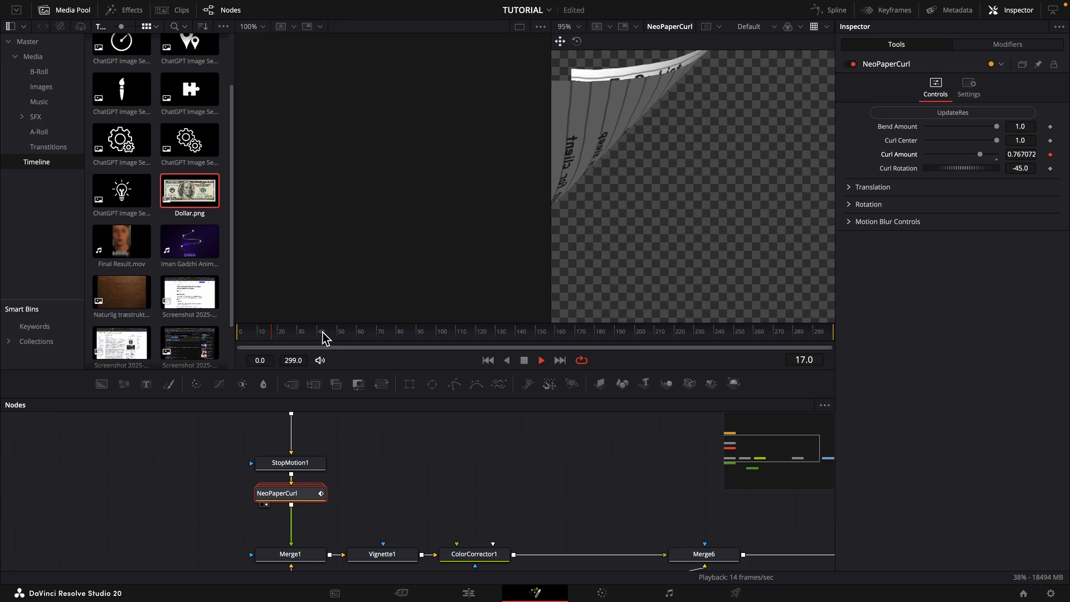
key("space")
- Limit the Curl Amount shake to a Minimum of 0.35 and a Maximum of 0.45, and scrub through it
left_click(1008, 44)
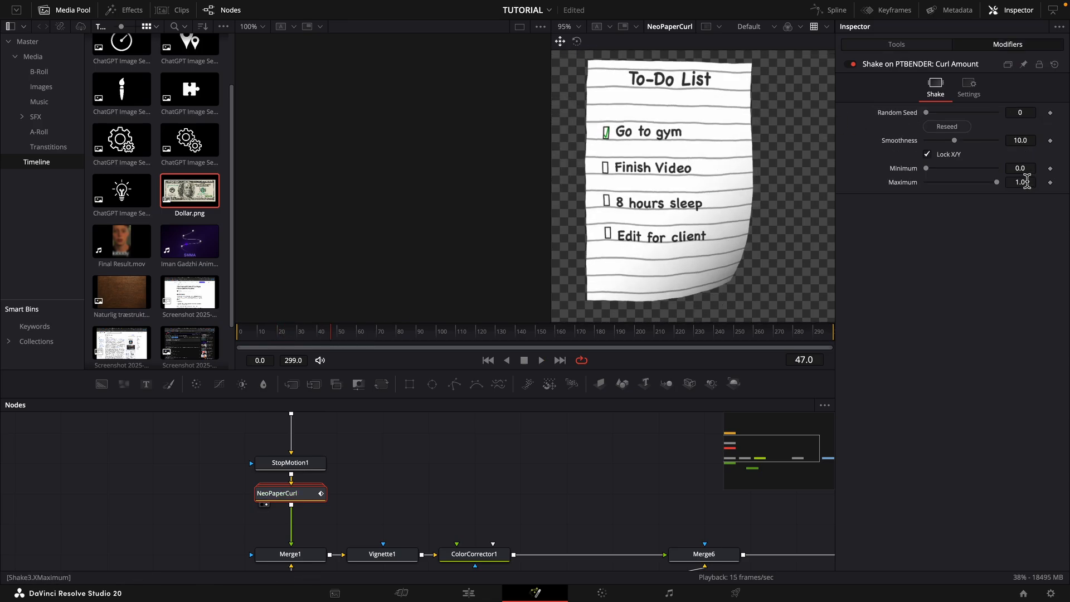
left_click(932, 46)
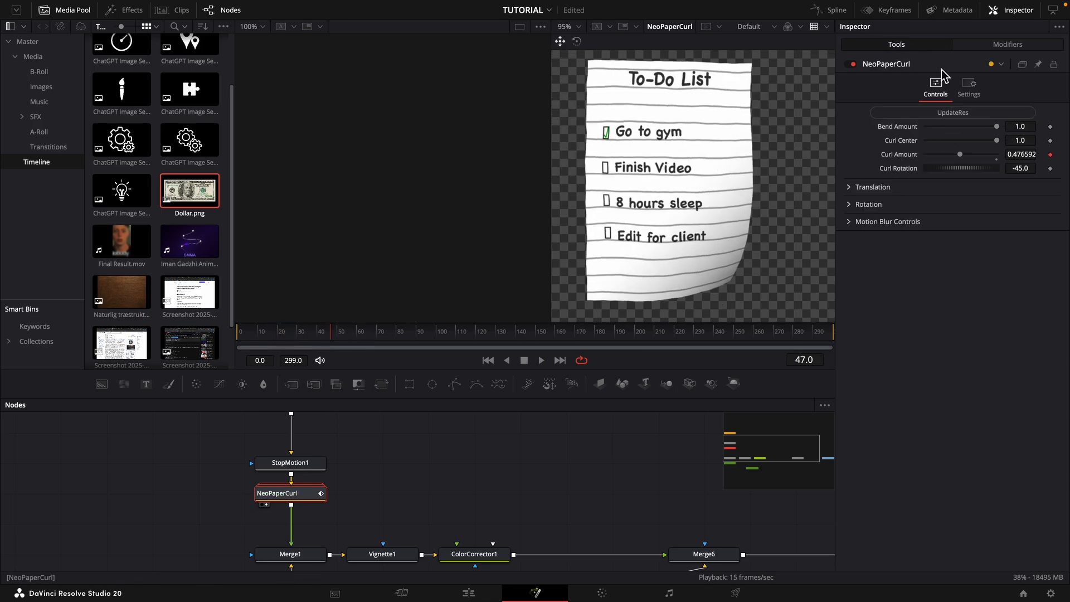
left_click(1006, 46)
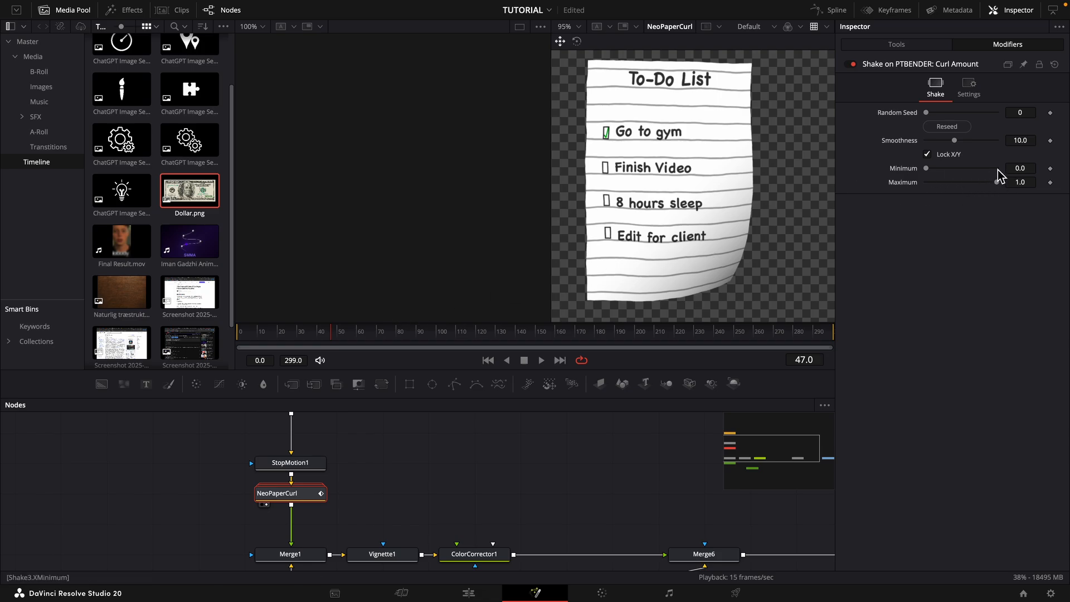
left_click(1031, 169)
type("0.35")
key("Tab")
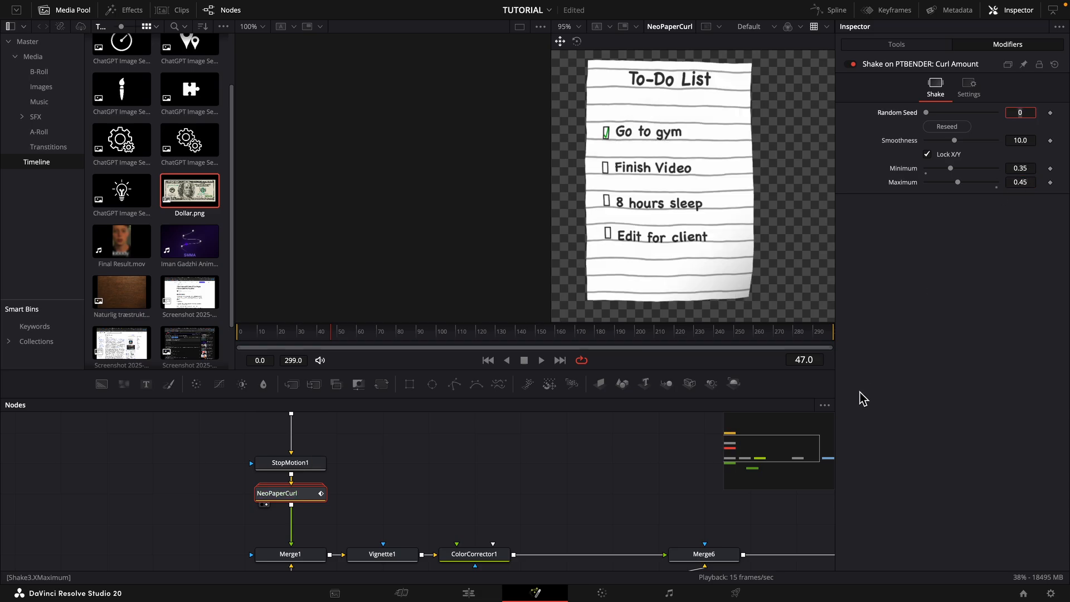
left_click_drag(524, 333, 607, 334)
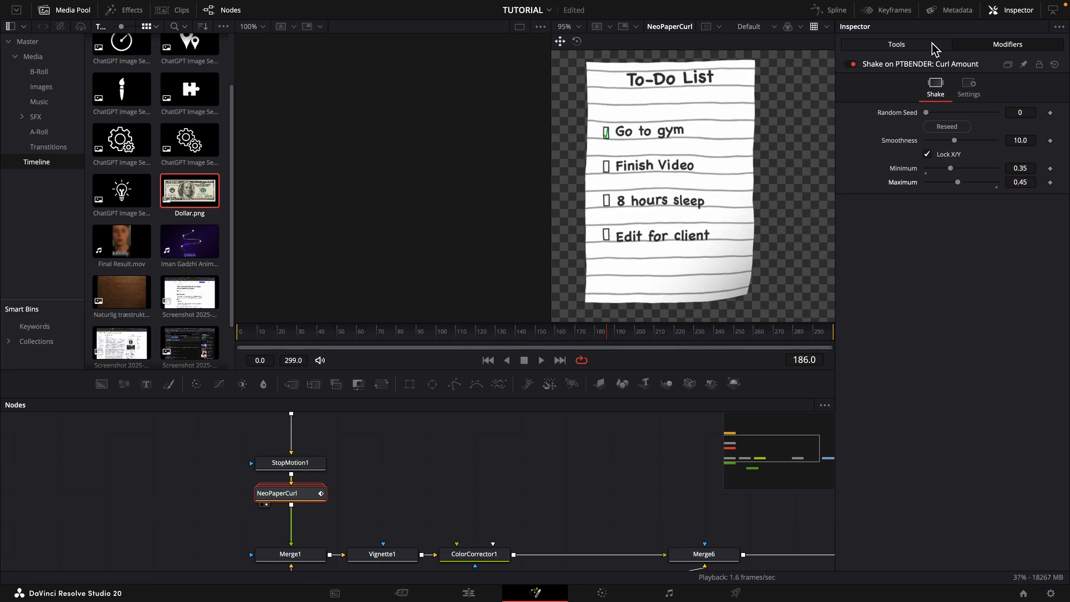
- Set NeoPaperCurl's Bend Amount to 3.0 and scrub through the curl
left_click(932, 45)
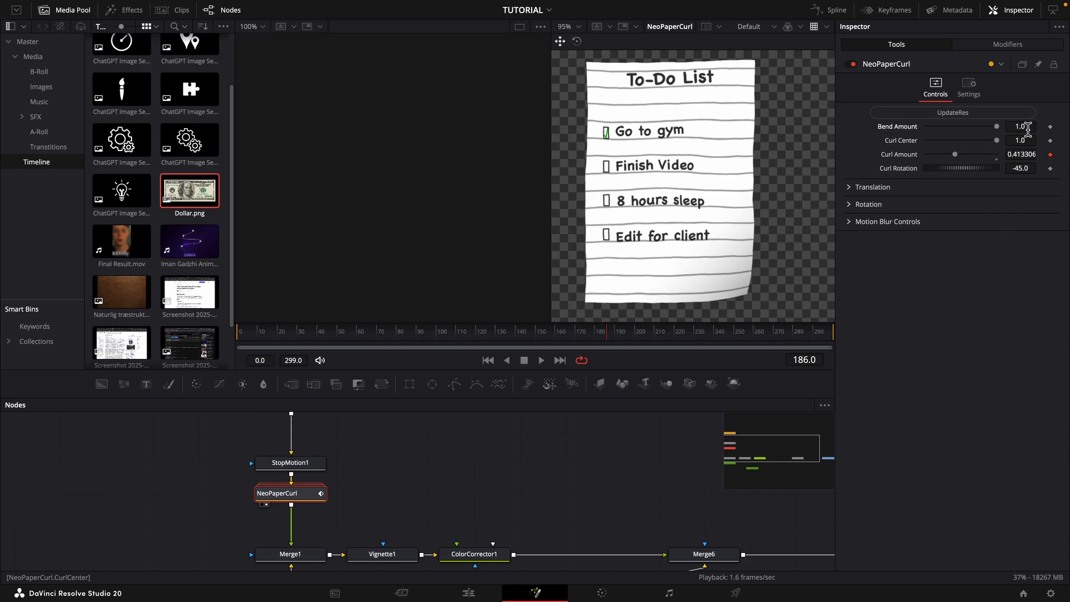
key("Tab")
left_click_drag(607, 334, 691, 321)
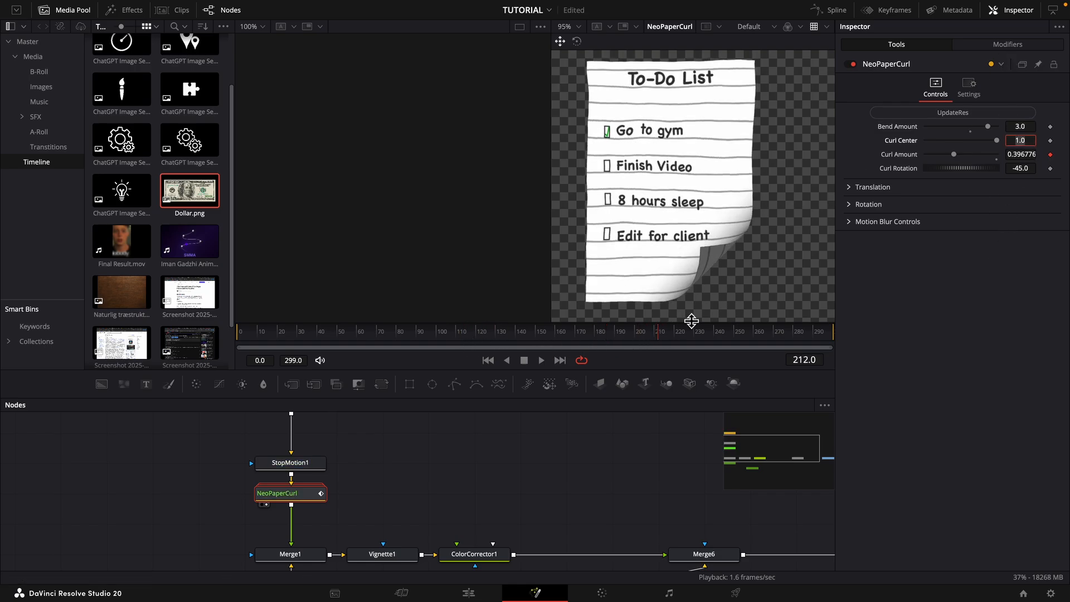
- Lower the Smoothness of the Curl Amount shake and play the animation back
left_click(1008, 44)
key("space")
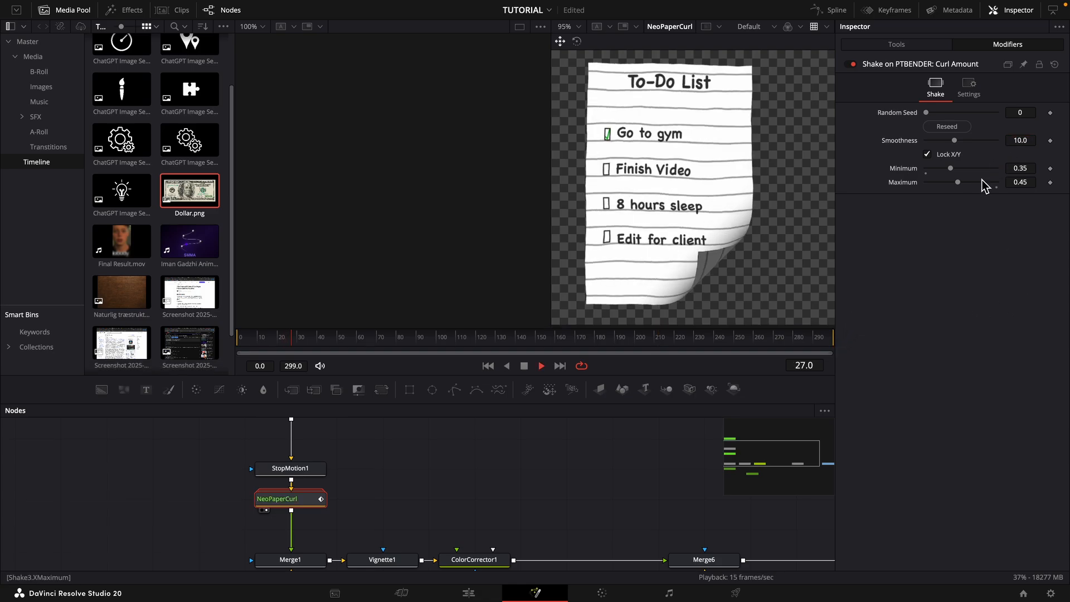
left_click_drag(1023, 143, 1032, 141)
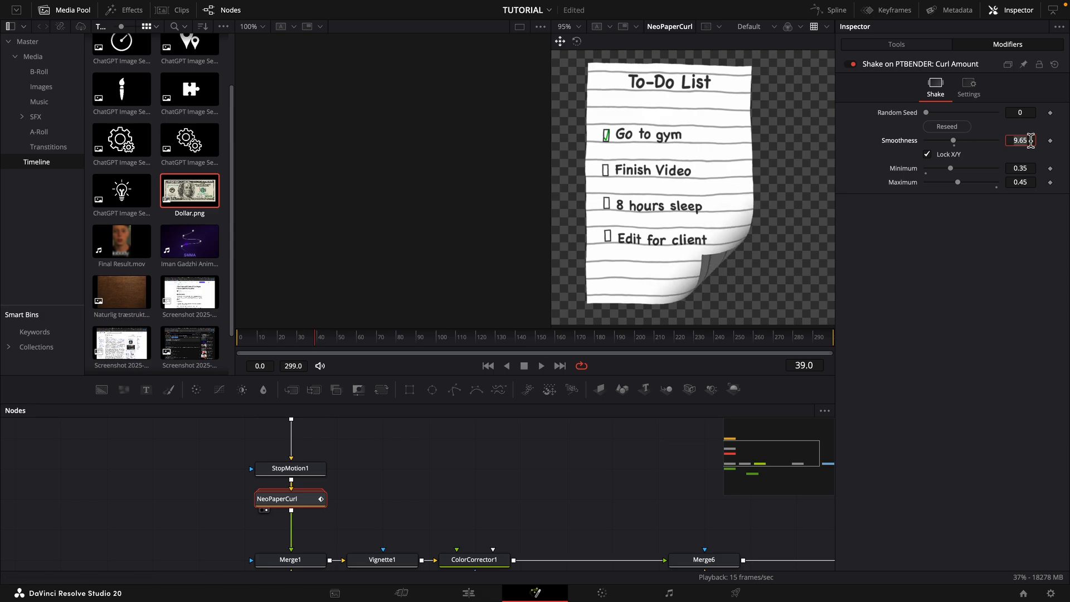
key("Return")
key("space")
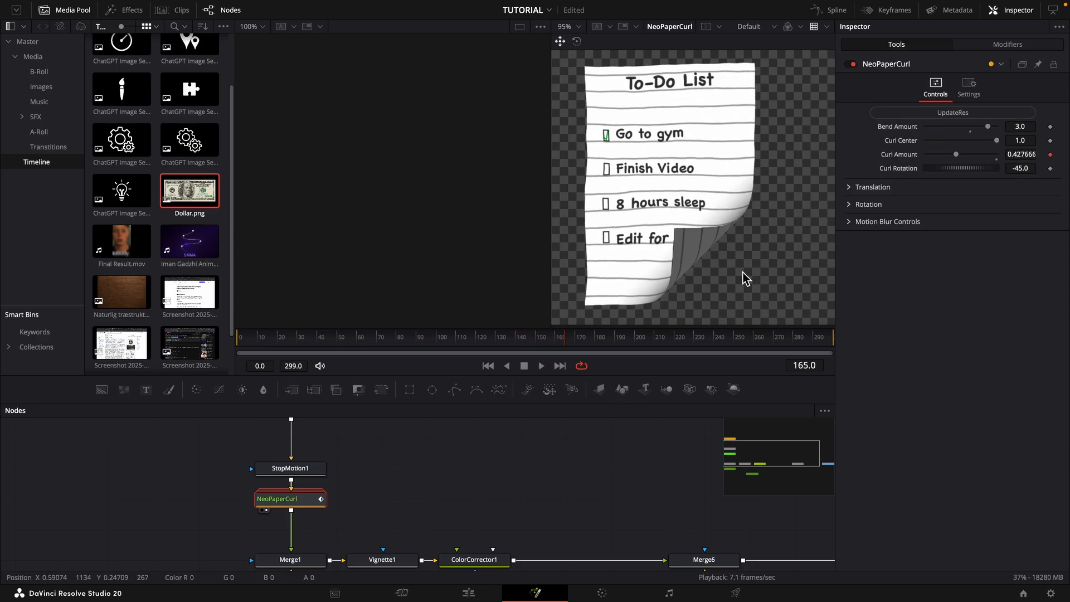
key("space")
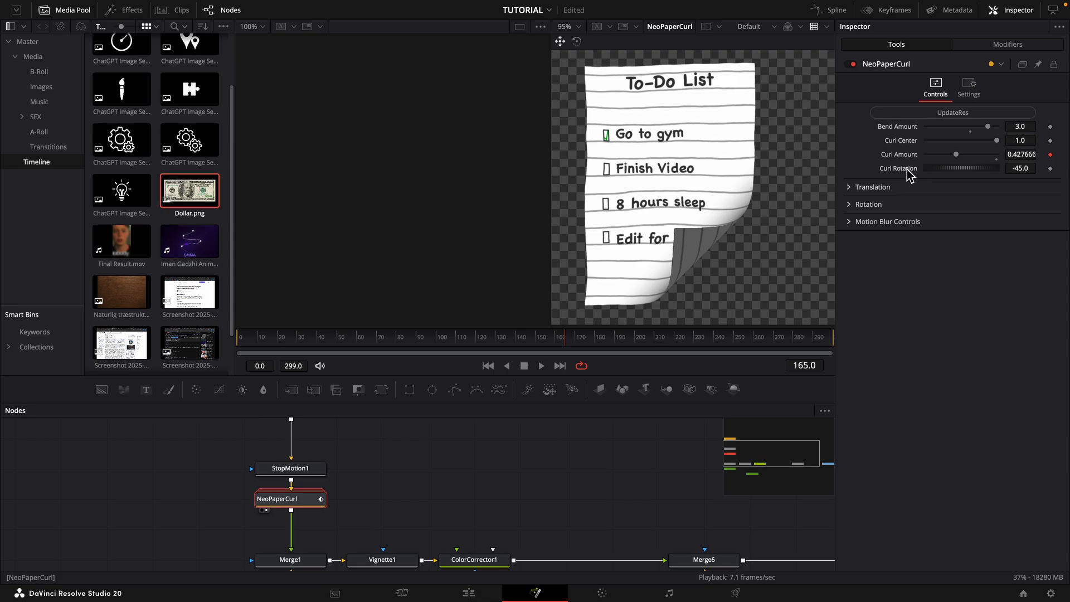
- Modify NeoPaperCurl's Curl Rotation with a Shake modifier
right_click(907, 171)
mouse_move(954, 219)
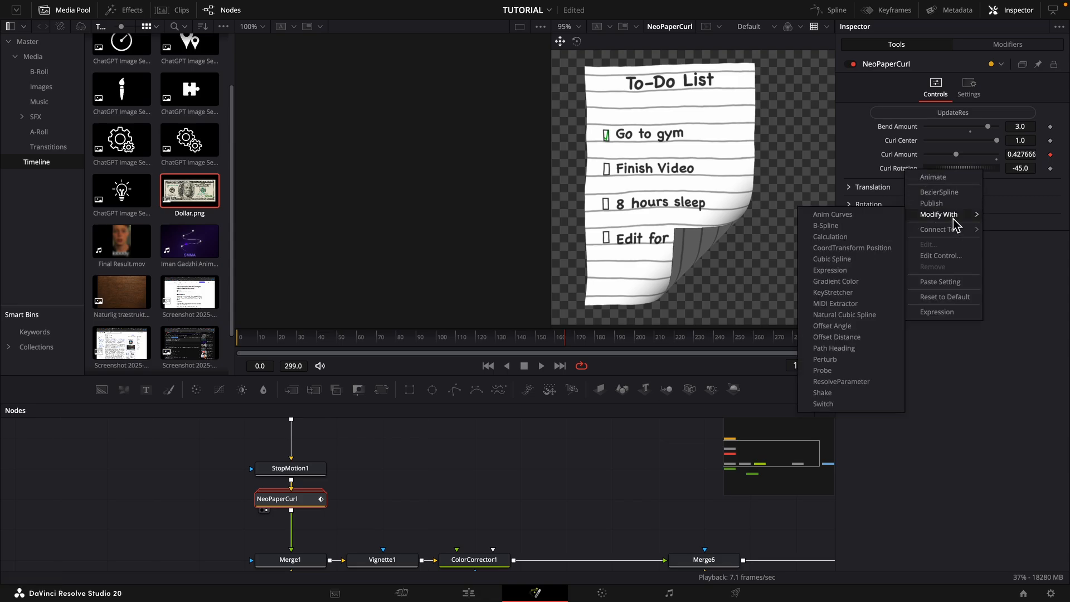
left_click(834, 393)
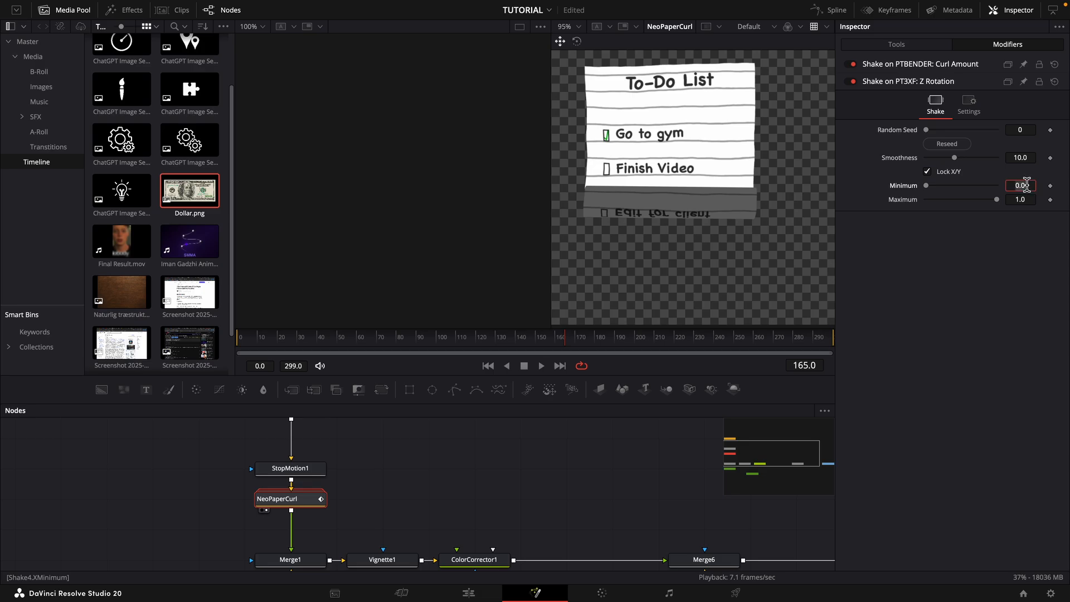
- Set the Curl Rotation shake's Minimum to -40 and Maximum to -60, and scrub through the result
key("Tab")
double_click(1032, 184)
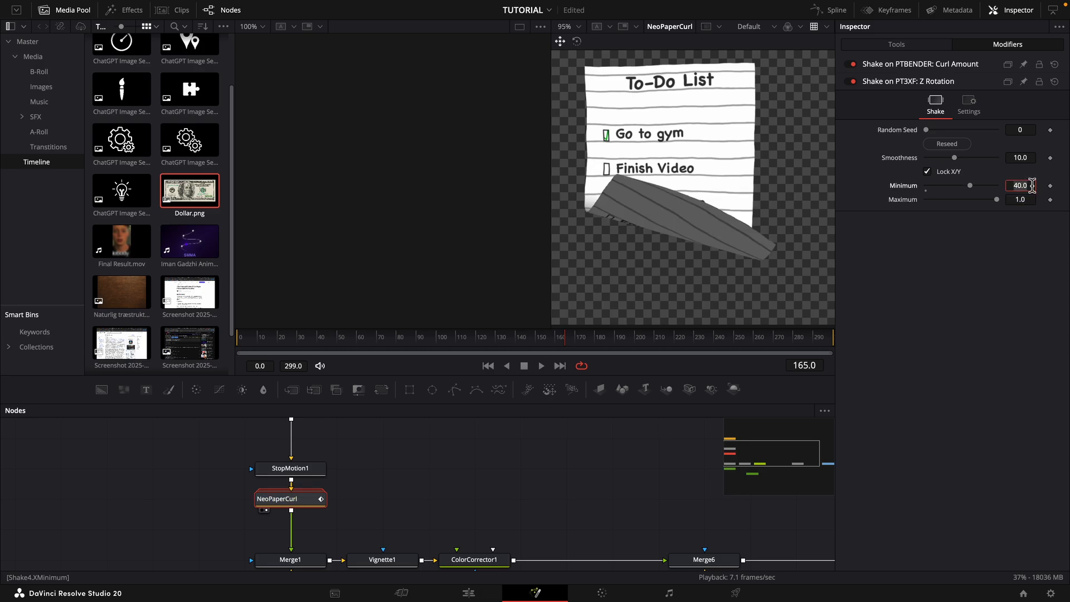
type("-4")
key("Tab")
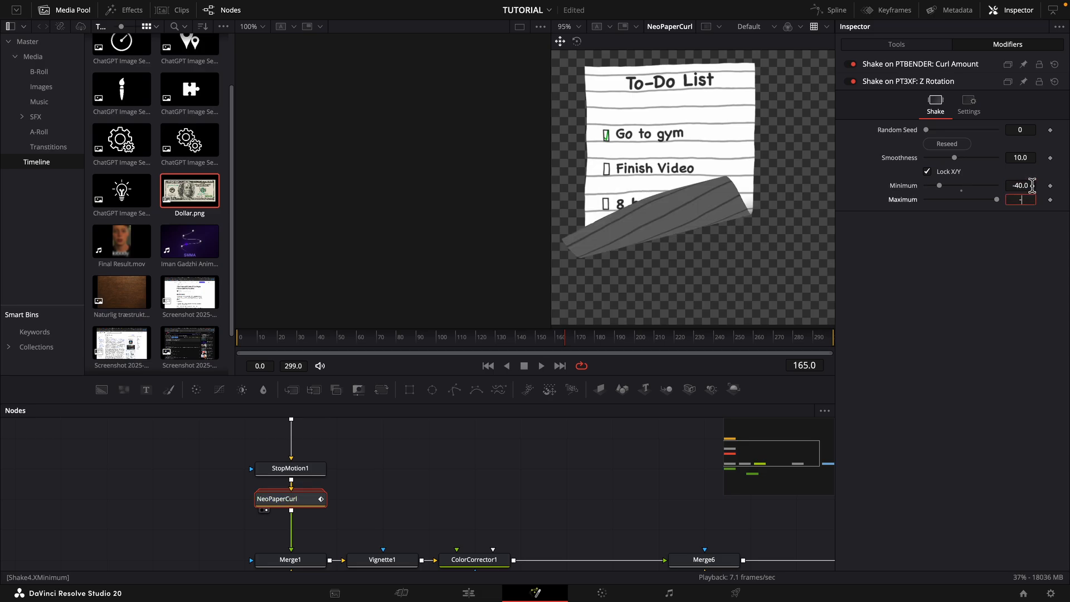
type("-60")
key("Return")
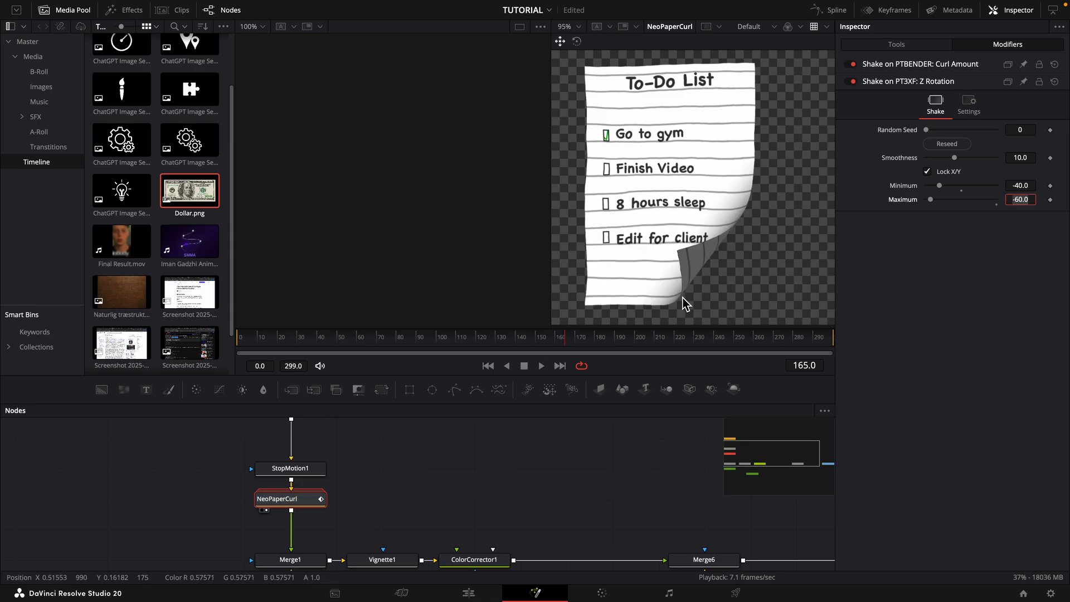
left_click_drag(568, 348, 406, 351)
- Set the Curl Rotation shake's Smoothness to 4
left_click(1035, 158)
type("4")
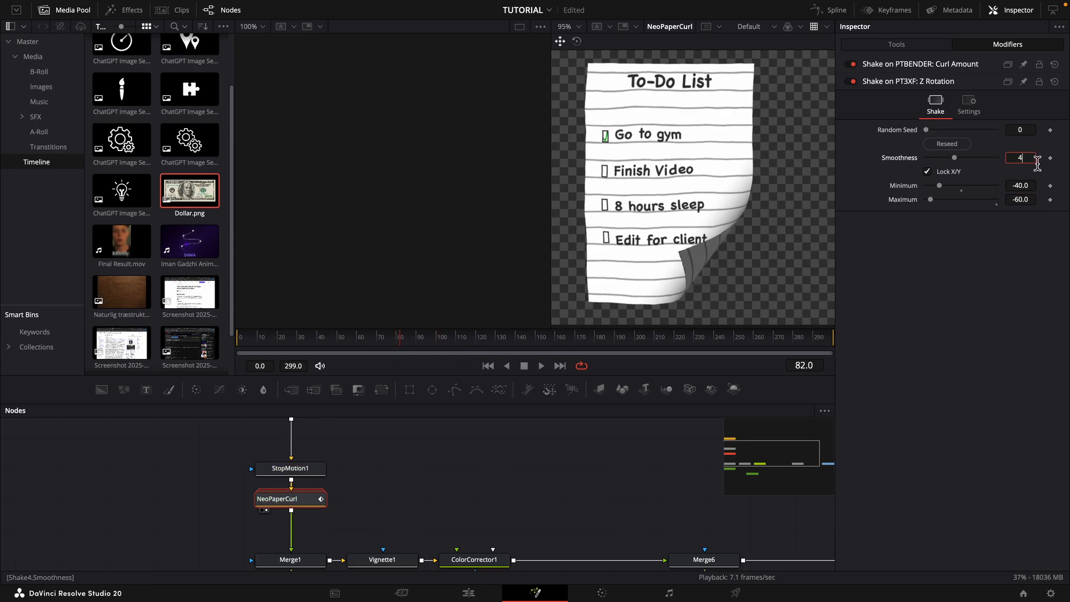
key("Return")
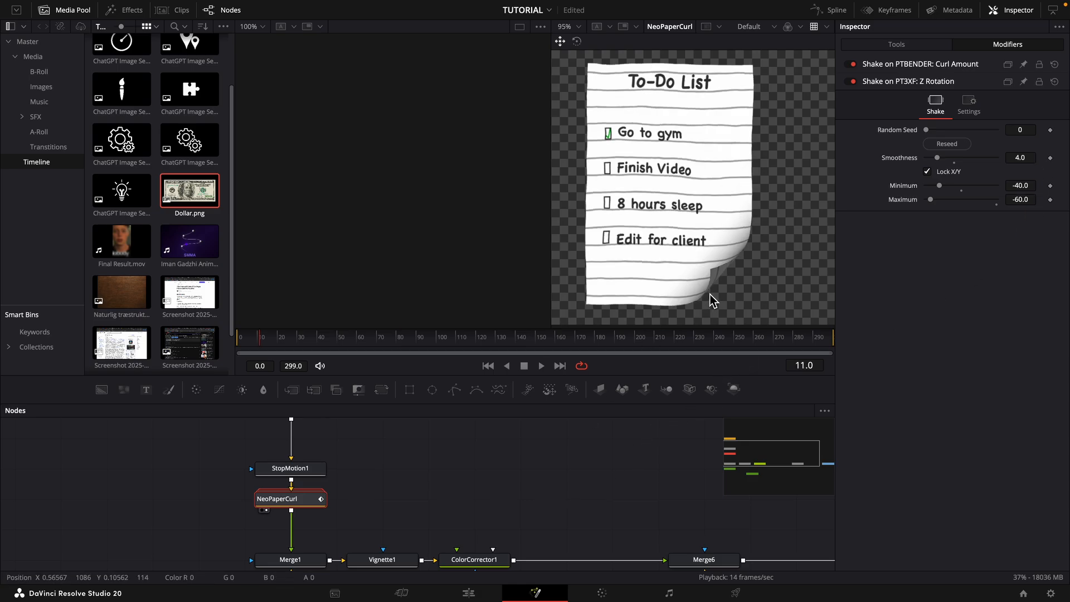
- Display MediaOut1 in the viewer and play back the finished To-Do List composition from about frame 230
left_click_drag(660, 535, 459, 486)
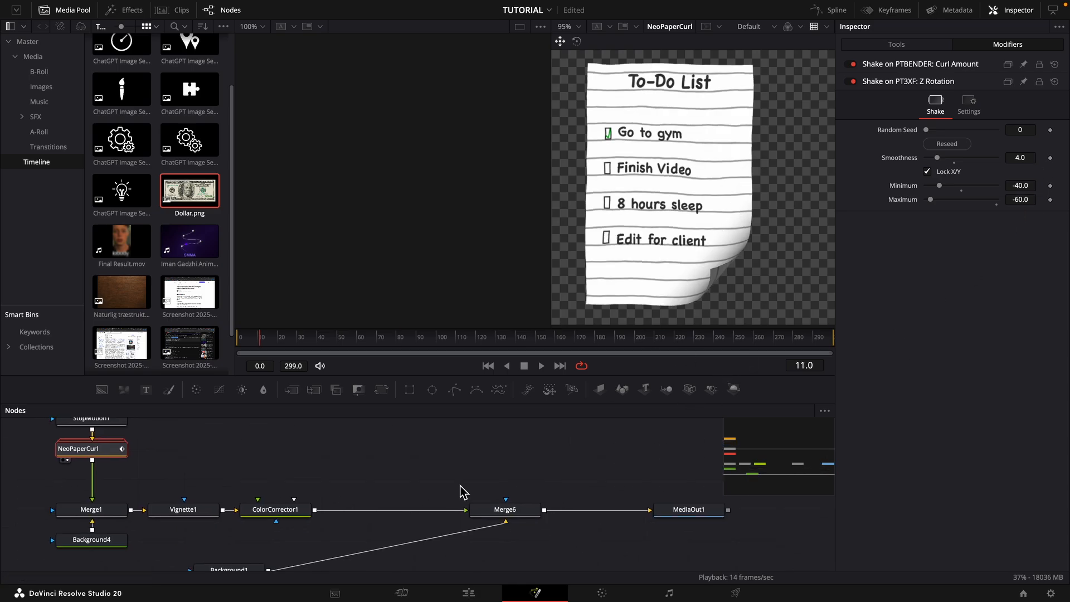
left_click(685, 514)
key("2")
left_click(697, 338)
key("space")
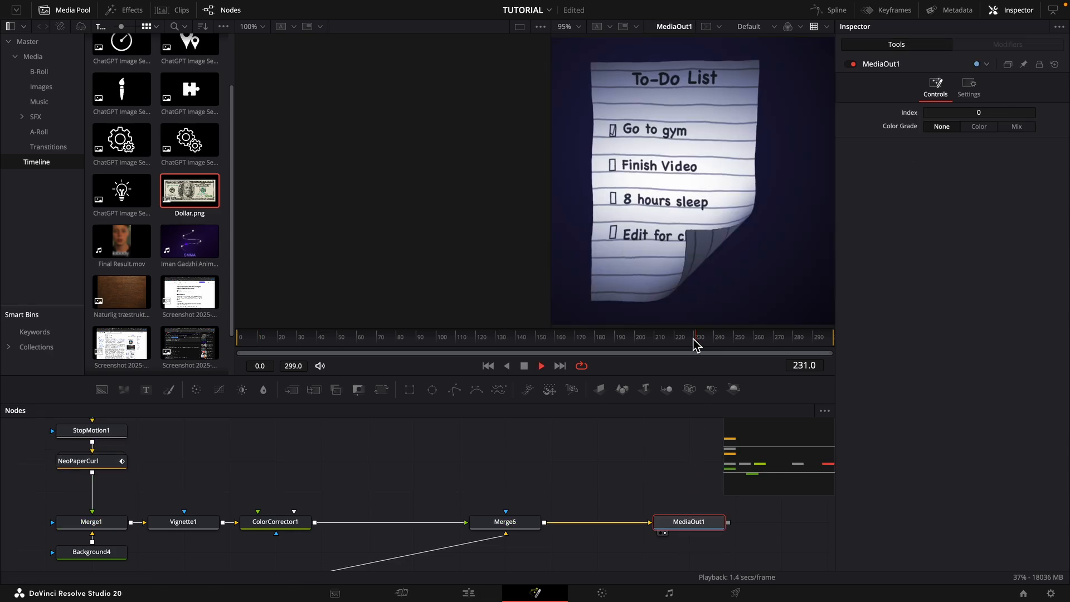